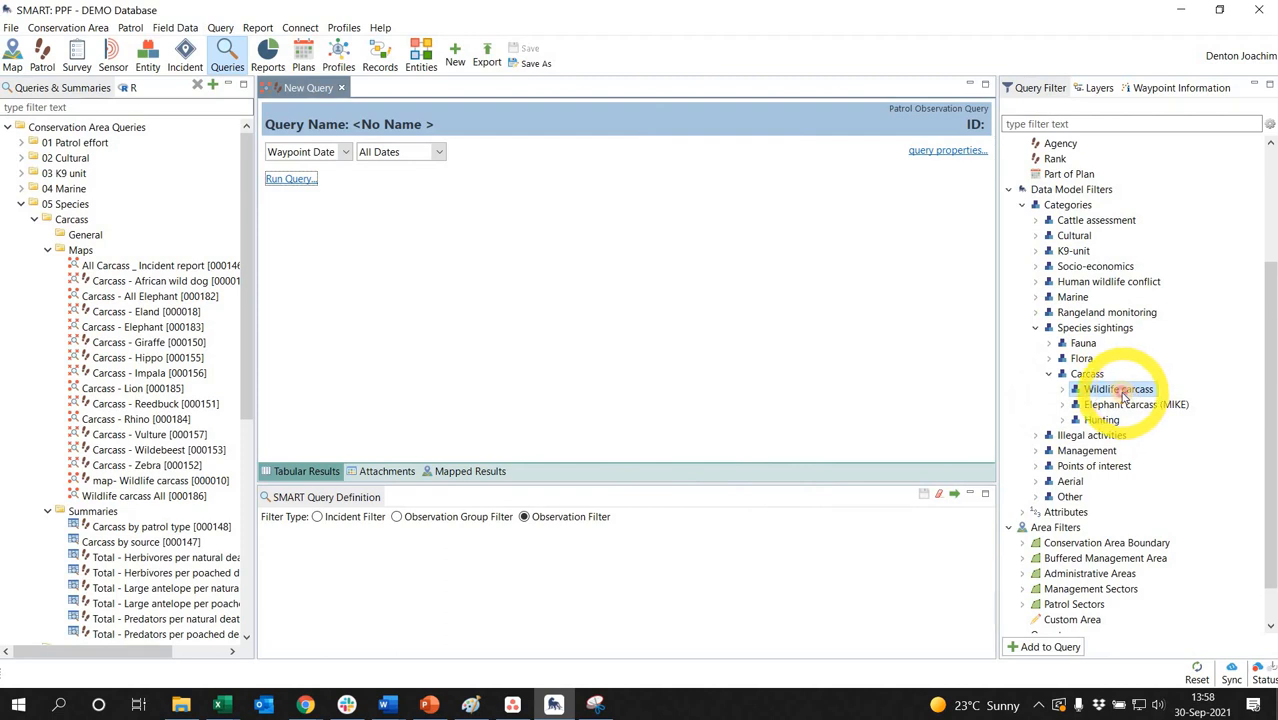
Add the Wildlife carcass category under Species sightings as an observation filter to the new query and run it
{"action": "double_click", "coordinate": [1122, 395]}
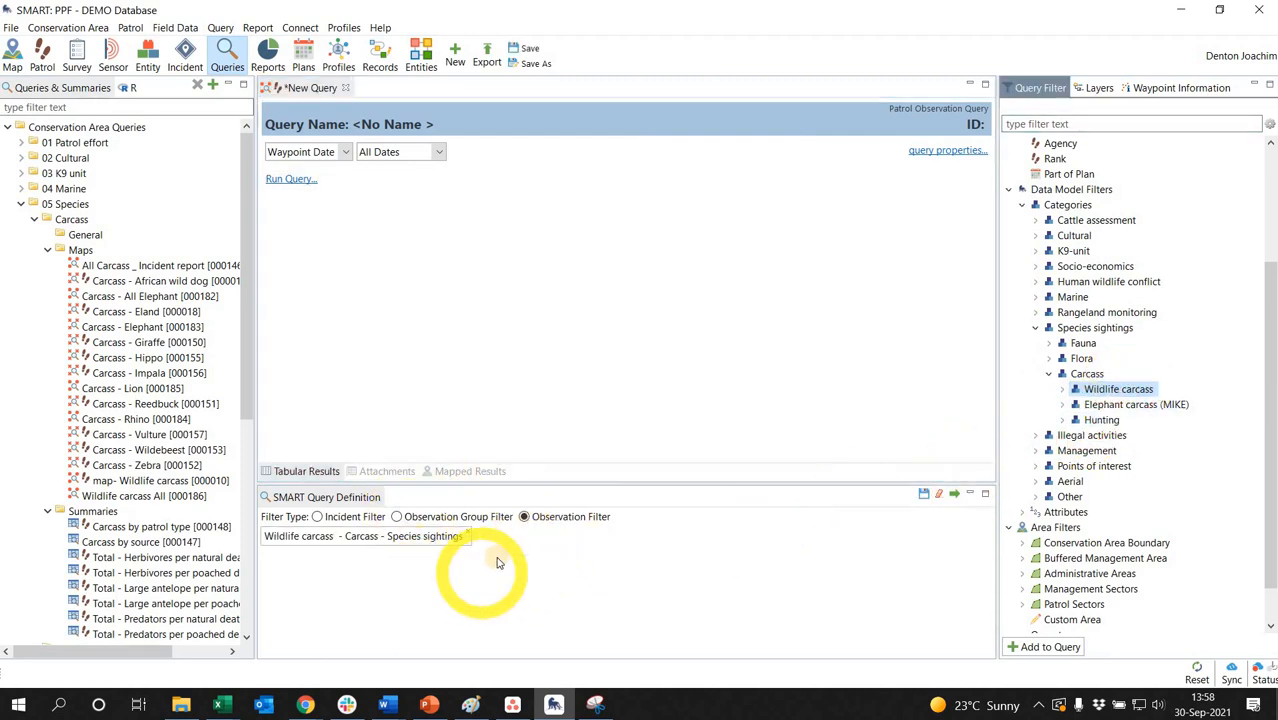
{"action": "left_click", "coordinate": [957, 496]}
{"action": "left_click", "coordinate": [953, 496]}
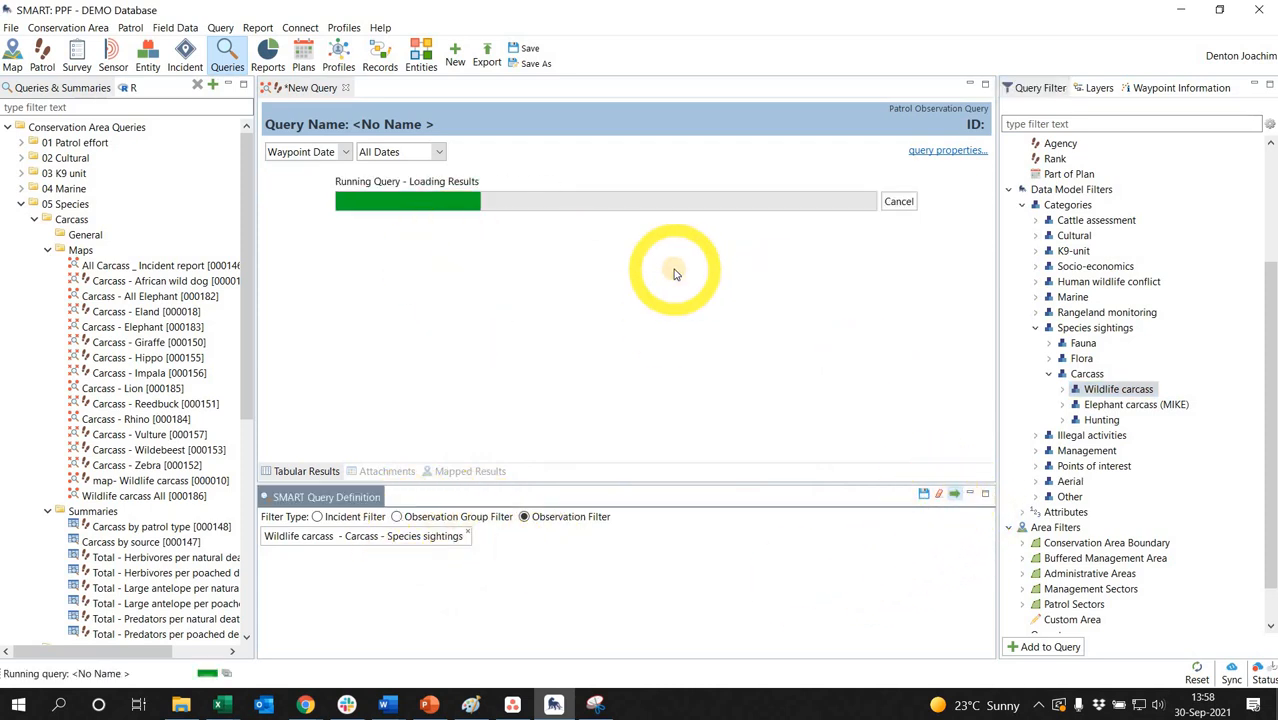
{"action": "left_click", "coordinate": [405, 127]}
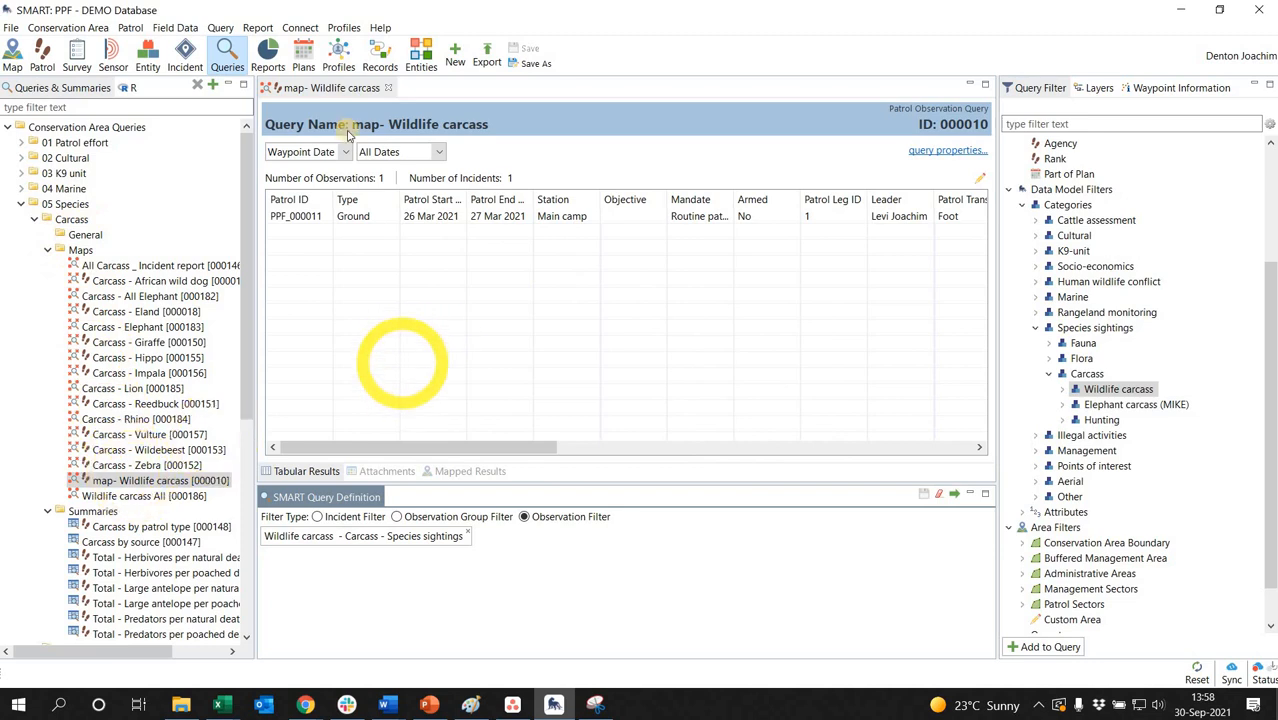
Switch to the reports and open New Report [000024] for editing
{"action": "left_click", "coordinate": [258, 27]}
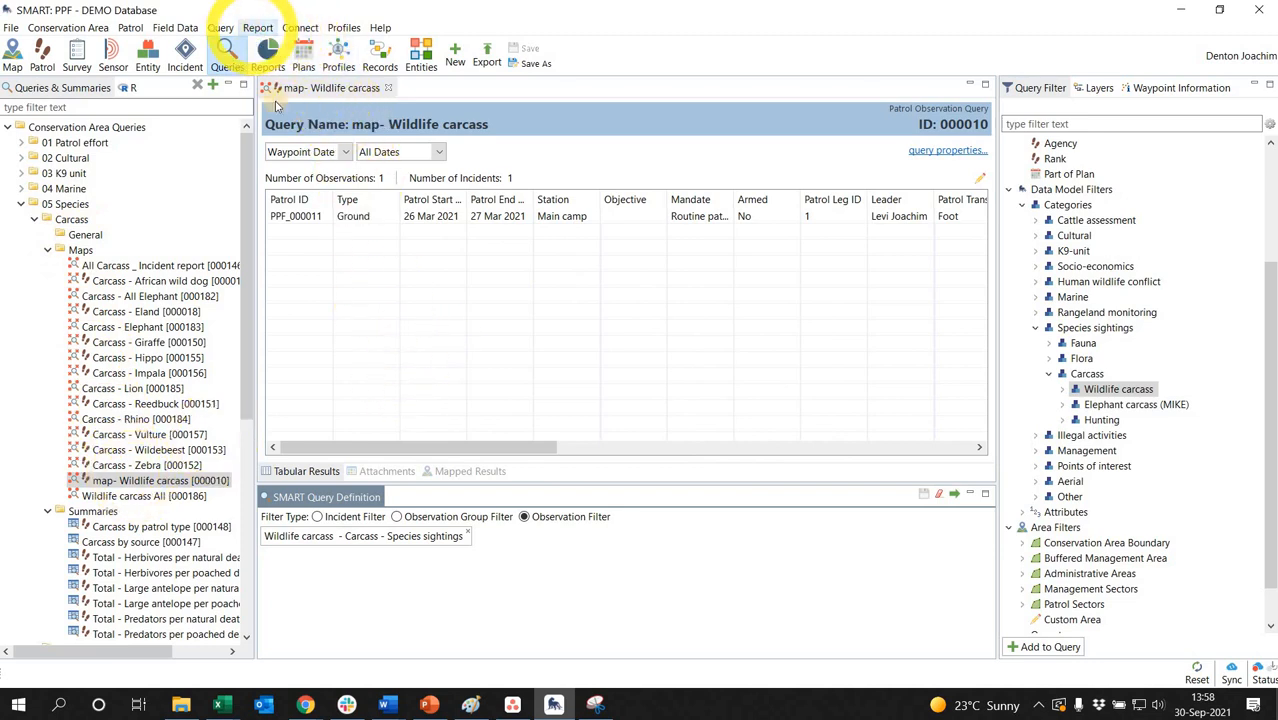
{"action": "left_click", "coordinate": [287, 113]}
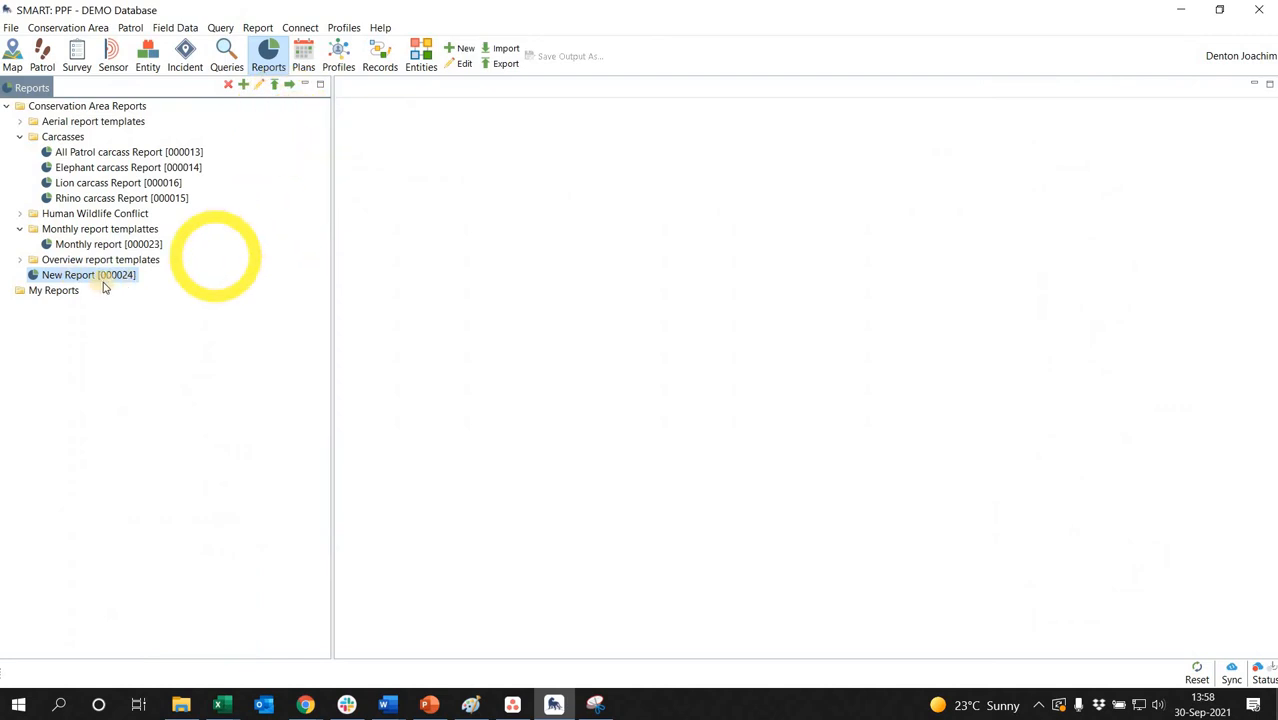
{"action": "right_click", "coordinate": [104, 280]}
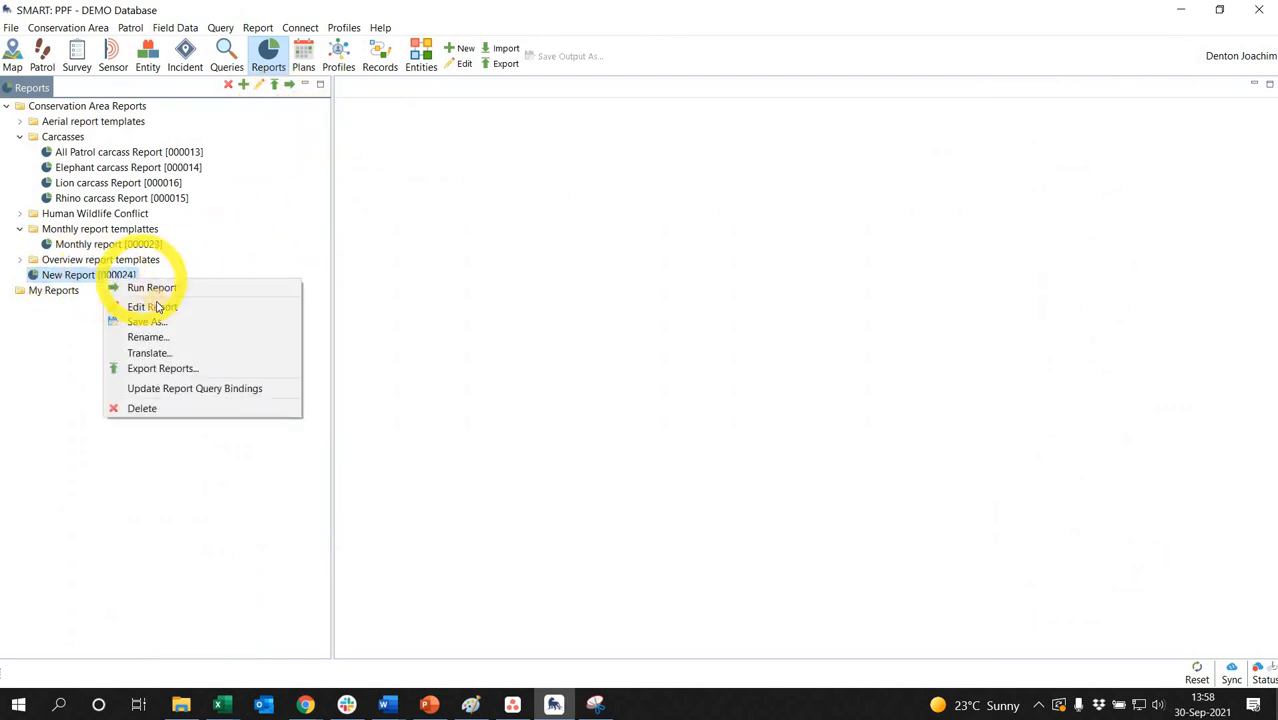
{"action": "left_click", "coordinate": [152, 307]}
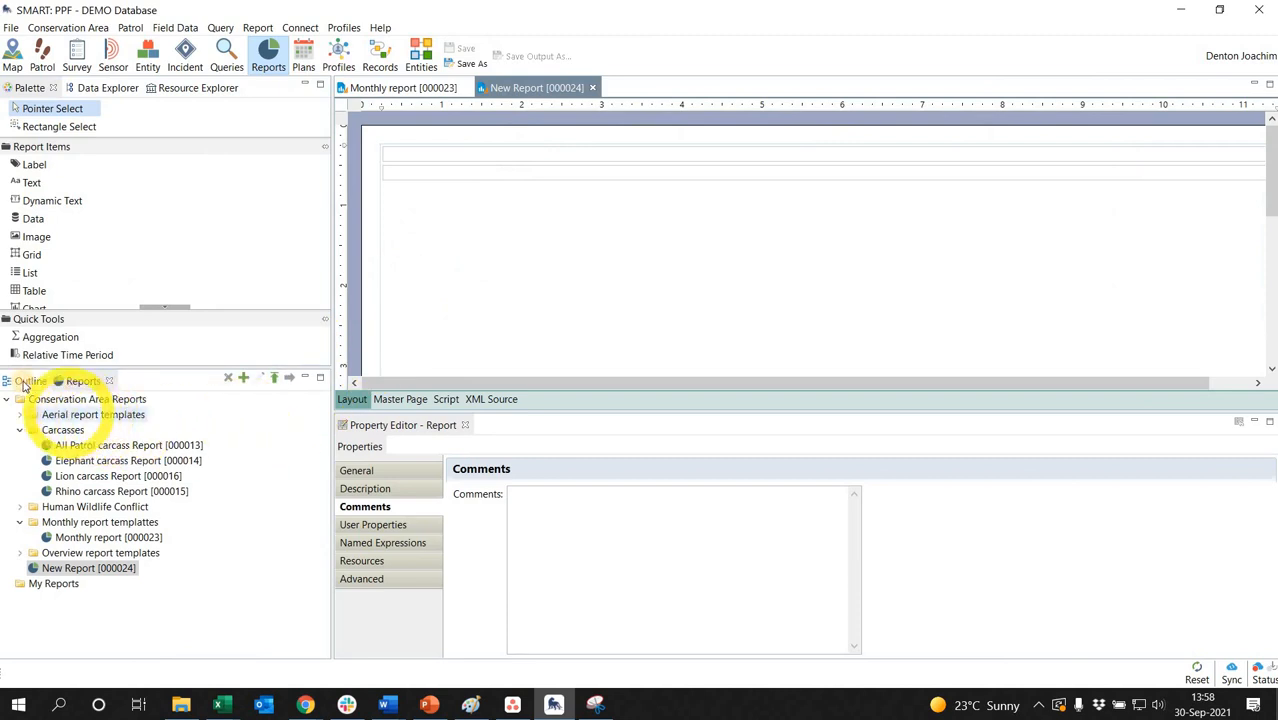
Start a new data set in the report's outline, using the SMART Queries data set type
{"action": "left_click", "coordinate": [25, 384]}
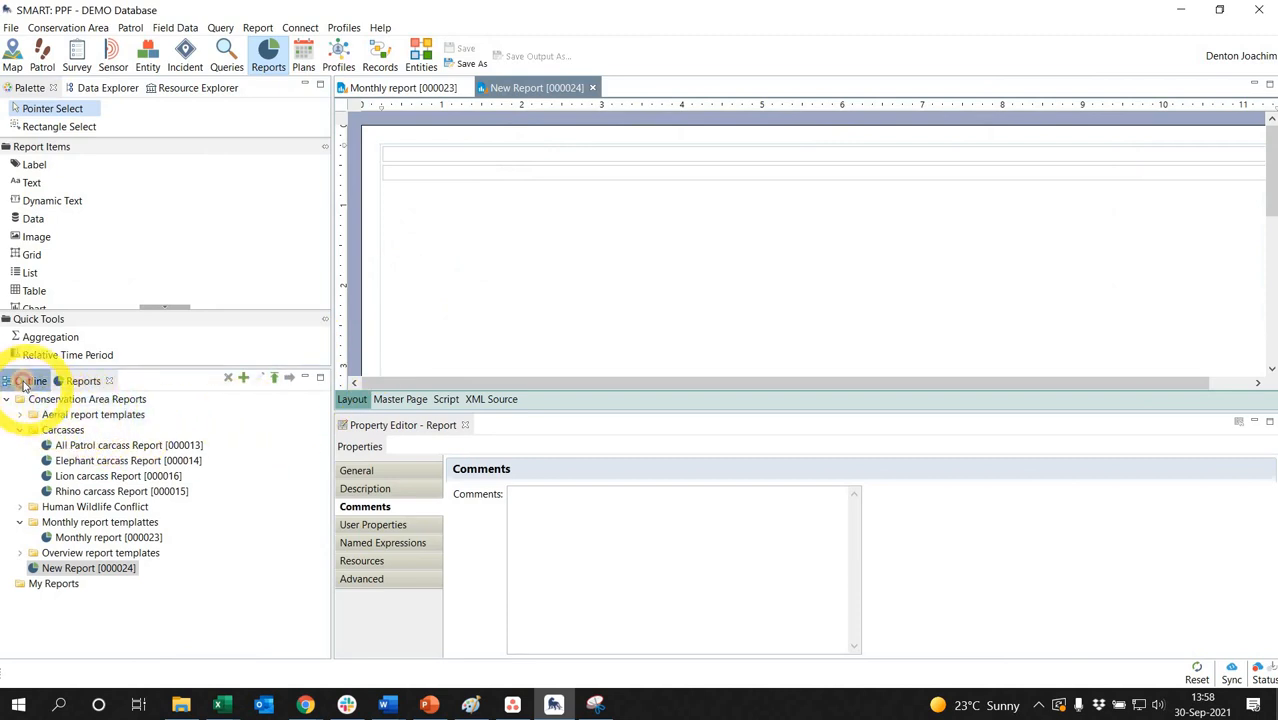
{"action": "left_click", "coordinate": [28, 381]}
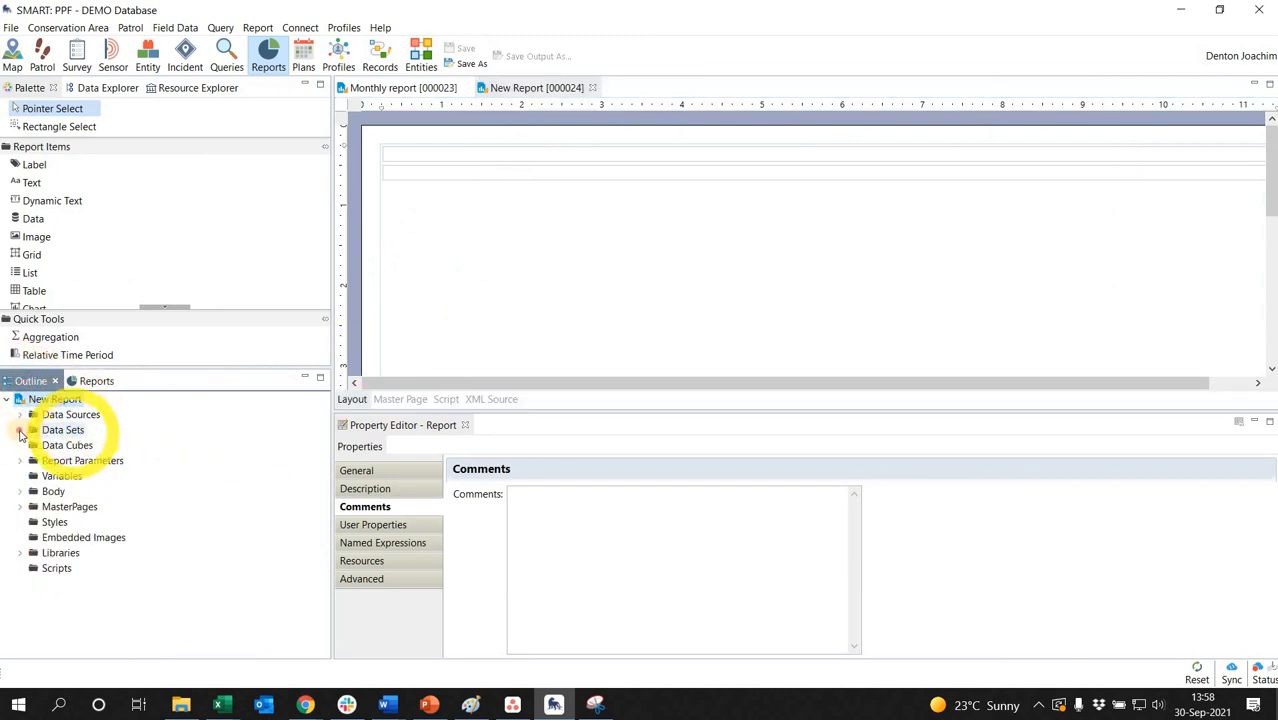
{"action": "left_click", "coordinate": [19, 430]}
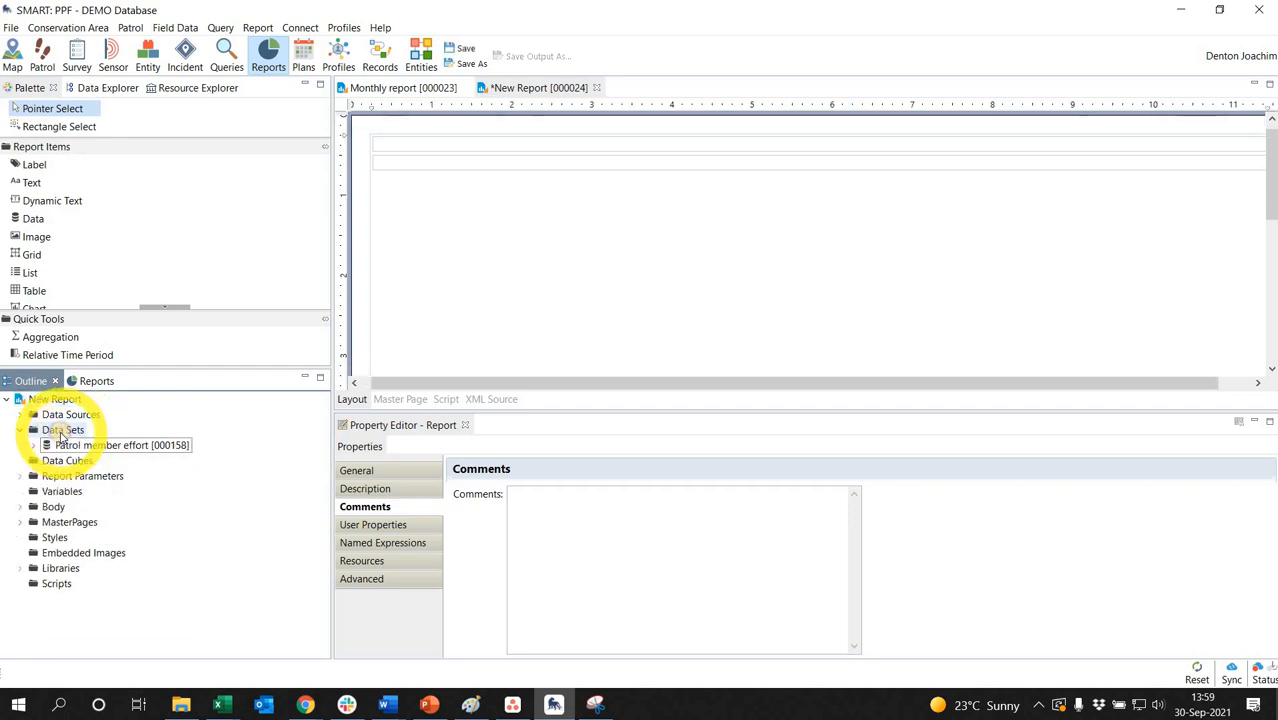
{"action": "right_click", "coordinate": [62, 430]}
{"action": "left_click", "coordinate": [120, 442]}
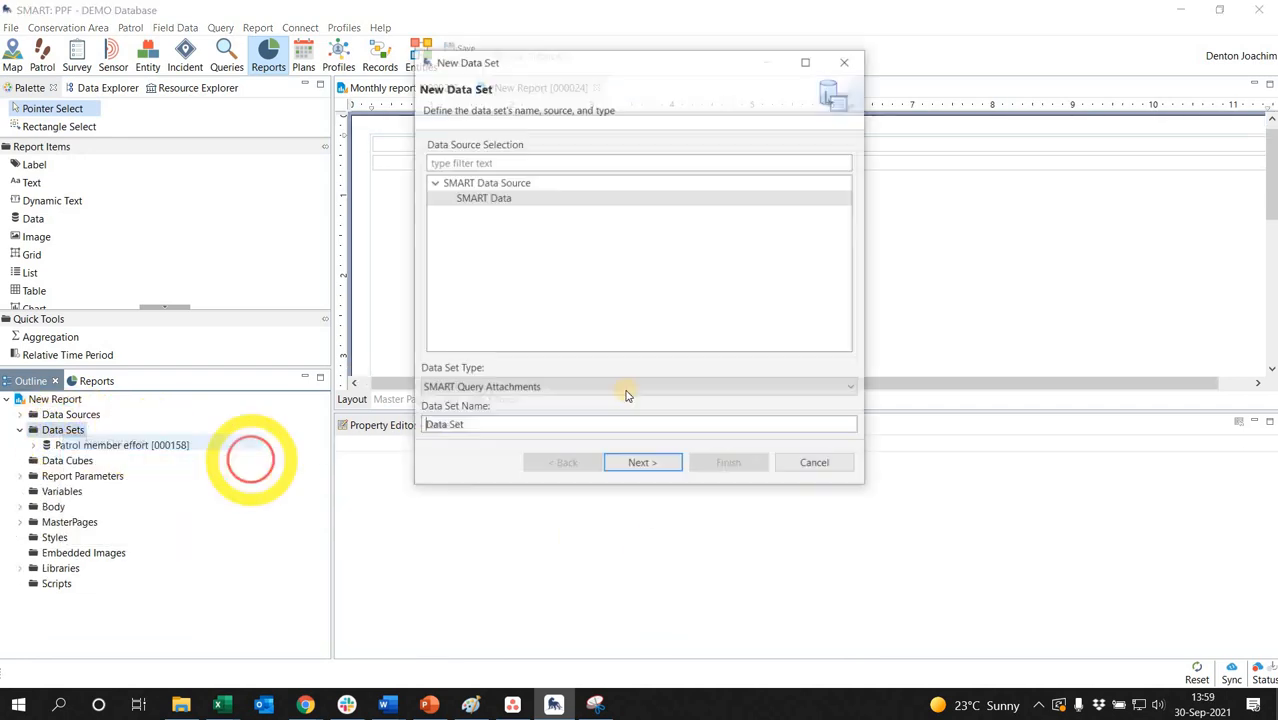
{"action": "left_click", "coordinate": [625, 388]}
{"action": "left_click", "coordinate": [605, 432]}
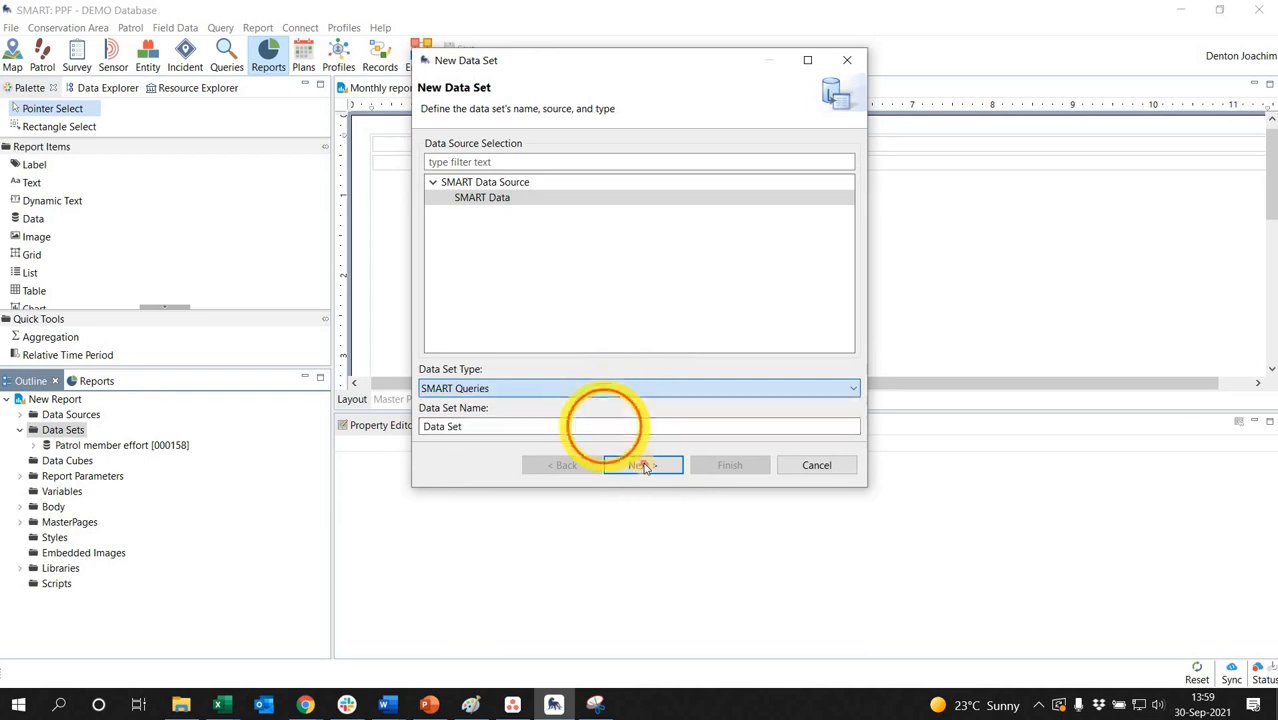
{"action": "left_click", "coordinate": [640, 465]}
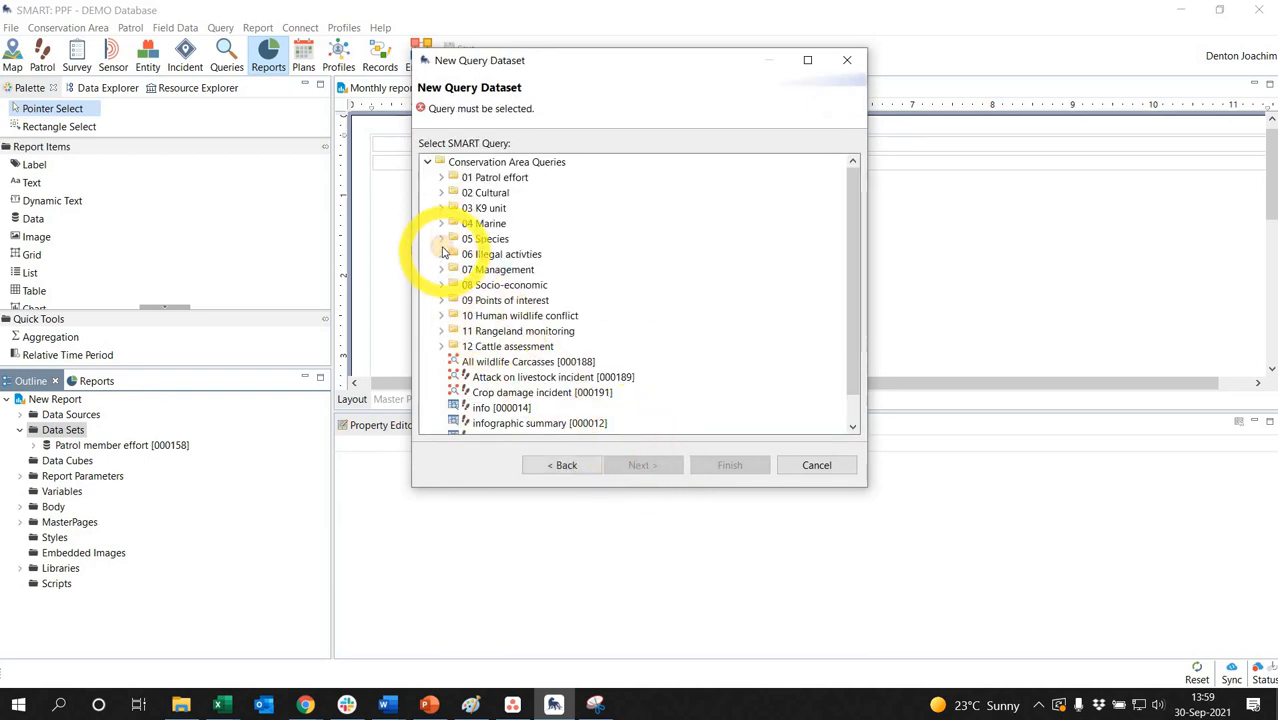
Base the data set on the query "map- Wildlife carcass [000010]" from 05 Species > Carcass > Maps, accept its output columns and save the report
{"action": "left_click", "coordinate": [441, 239]}
{"action": "left_click", "coordinate": [454, 254]}
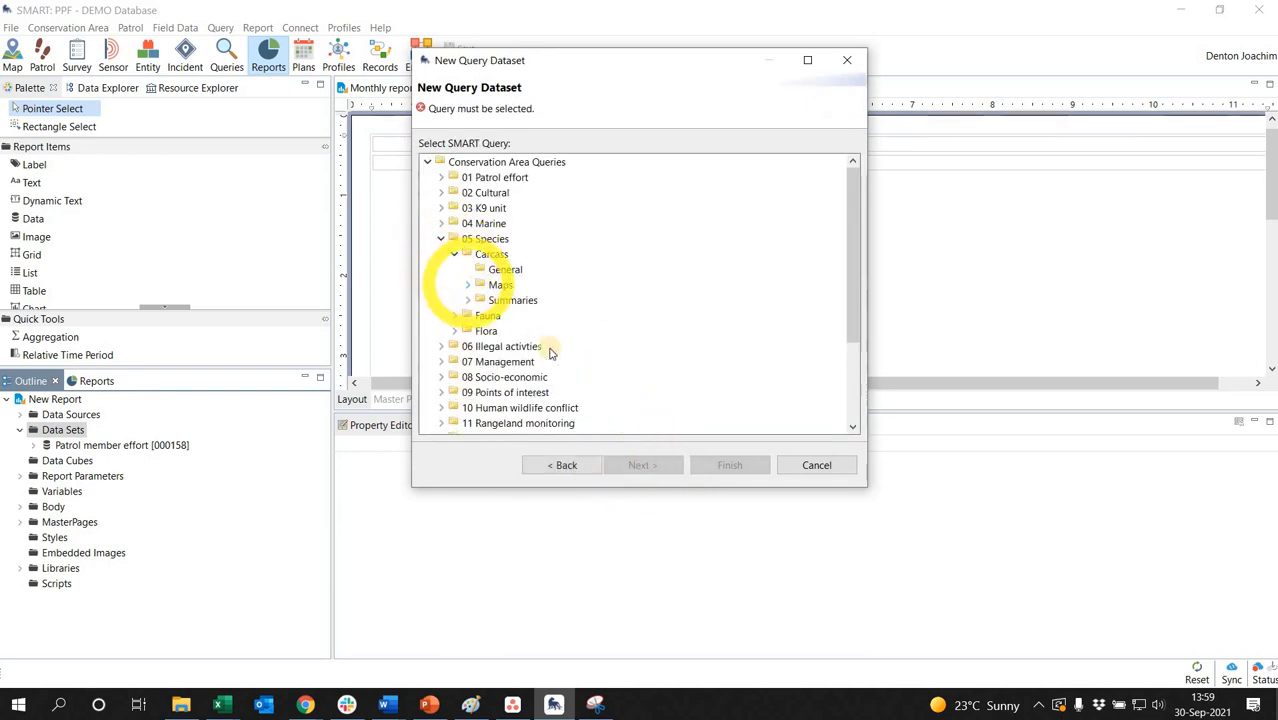
{"action": "left_click", "coordinate": [467, 286]}
{"action": "left_click", "coordinate": [572, 408]}
{"action": "left_click", "coordinate": [733, 466]}
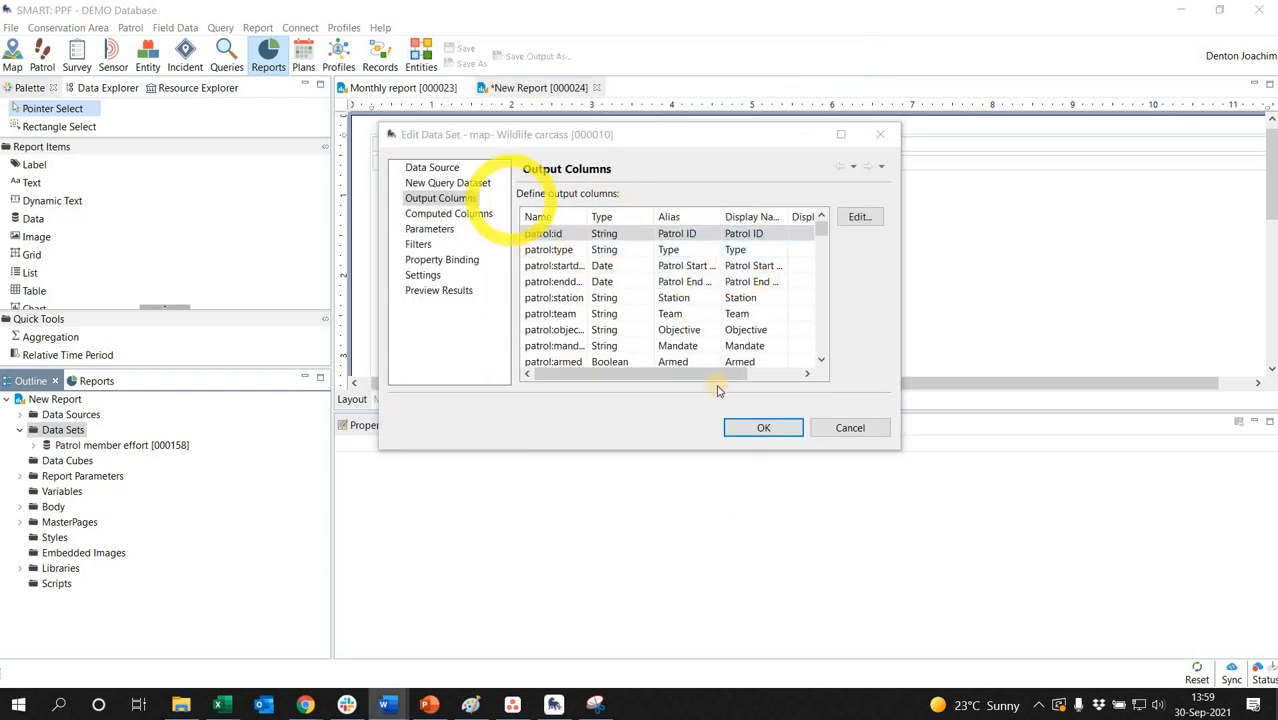
{"action": "left_click", "coordinate": [764, 428]}
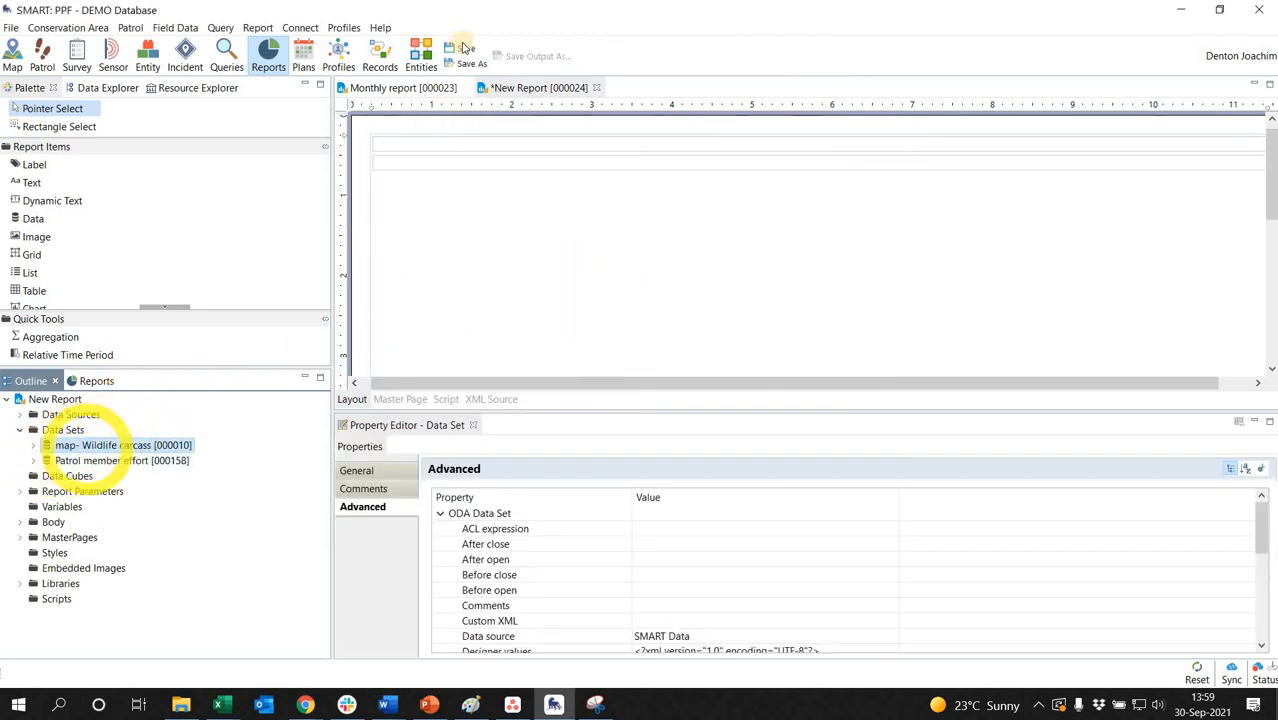
{"action": "left_click", "coordinate": [463, 50]}
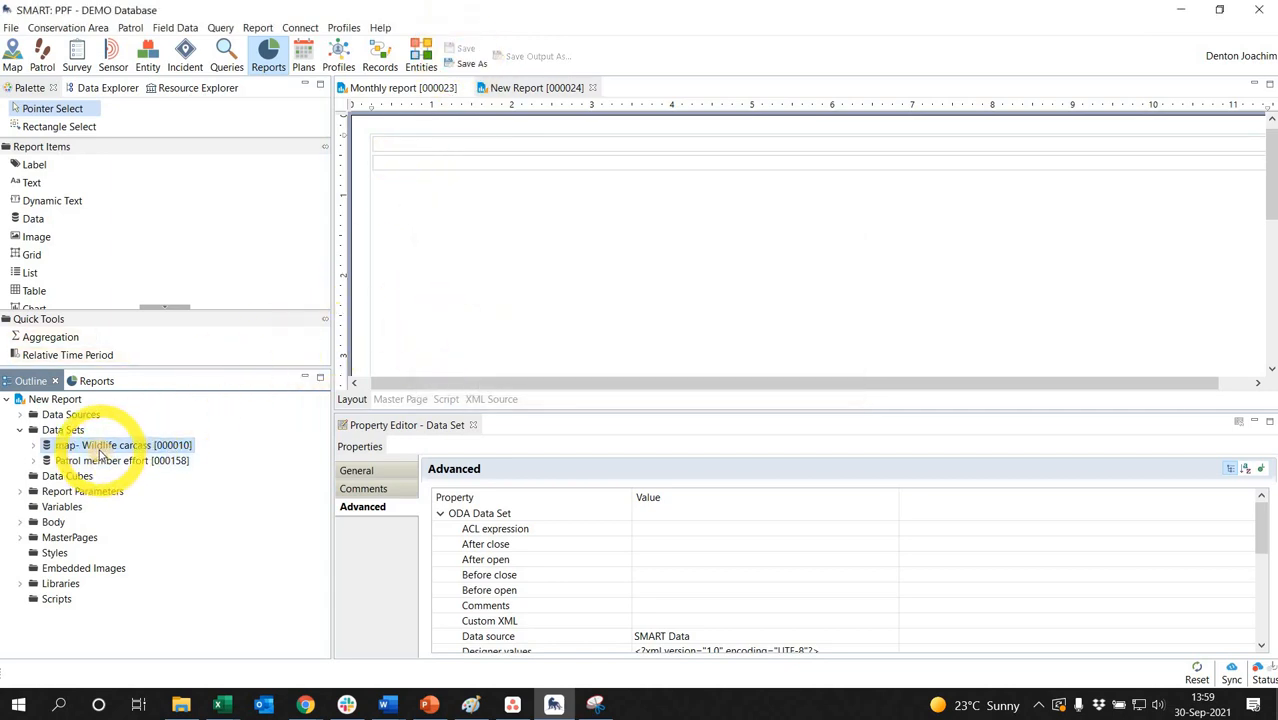
Insert the wildlife carcass data set into the layout as a table with Waypoint ID, Waypoint Date, X, Y, Cause of death, Number and Species list
{"action": "left_click_drag", "start_coordinate": [629, 308], "coordinate": [628, 300]}
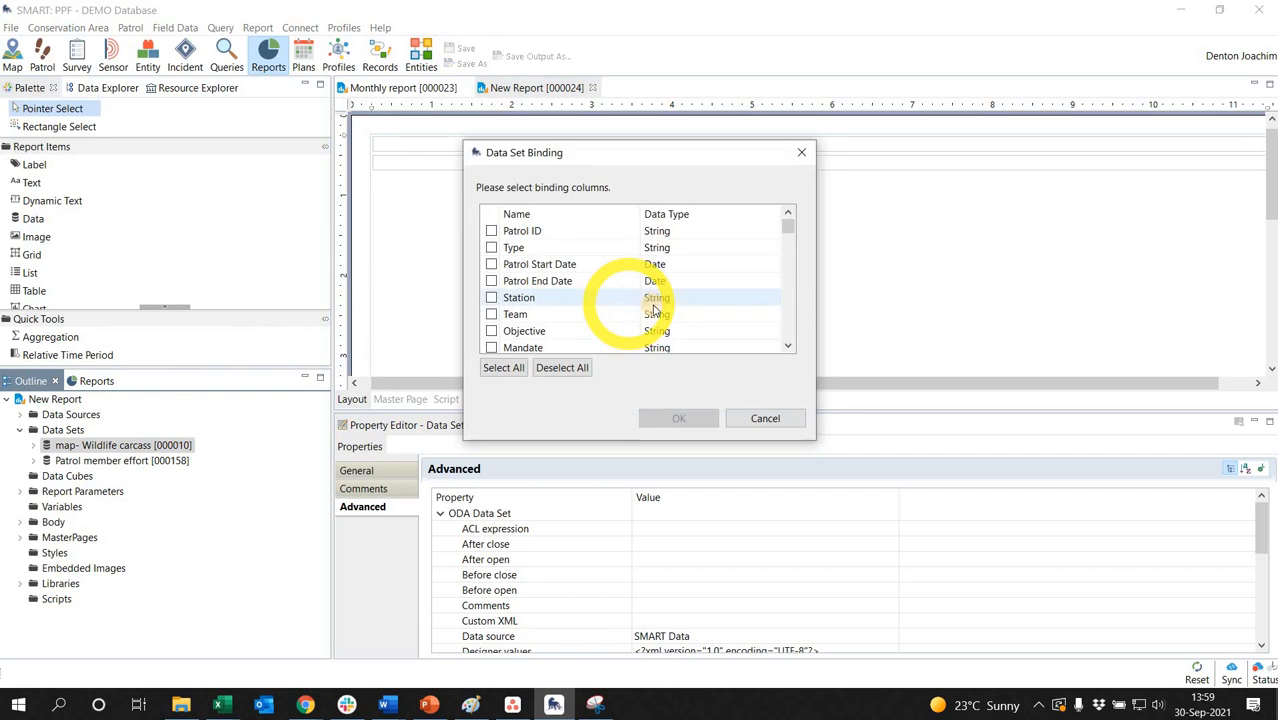
{"action": "scroll", "coordinate": [655, 298], "scroll_direction": "down", "scroll_amount": 2}
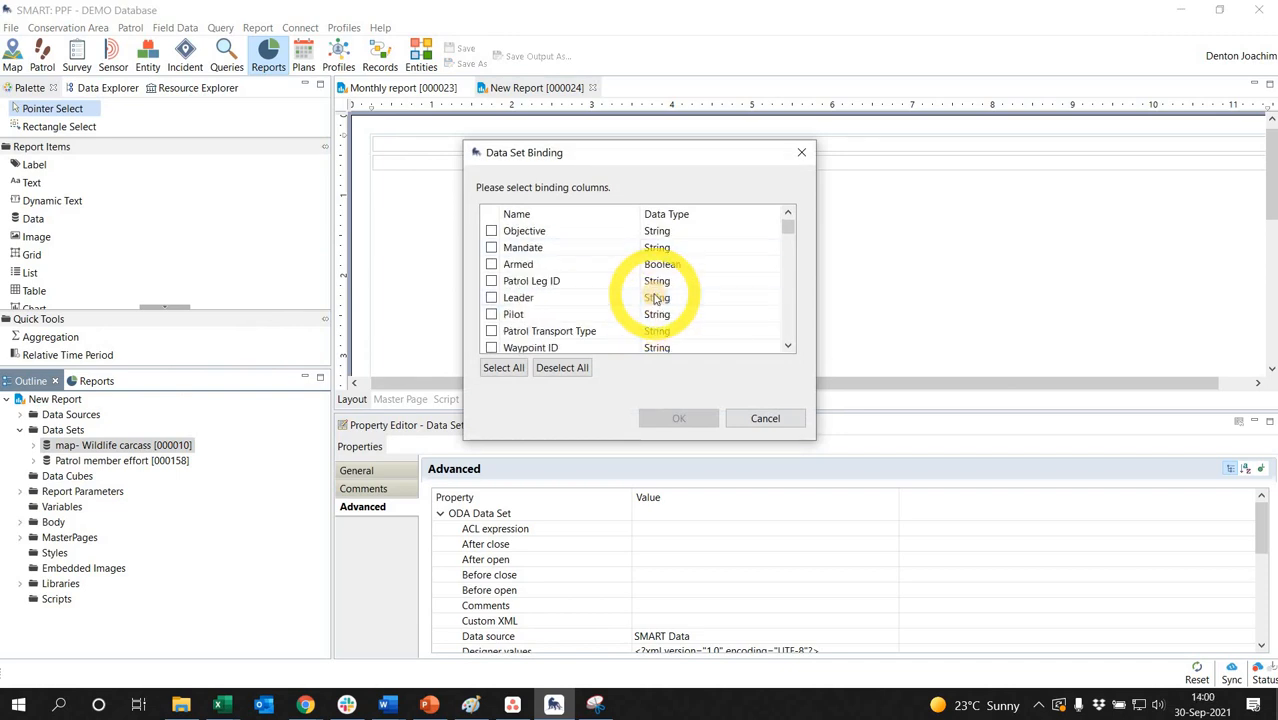
{"action": "scroll", "coordinate": [650, 299], "scroll_direction": "down", "scroll_amount": 1}
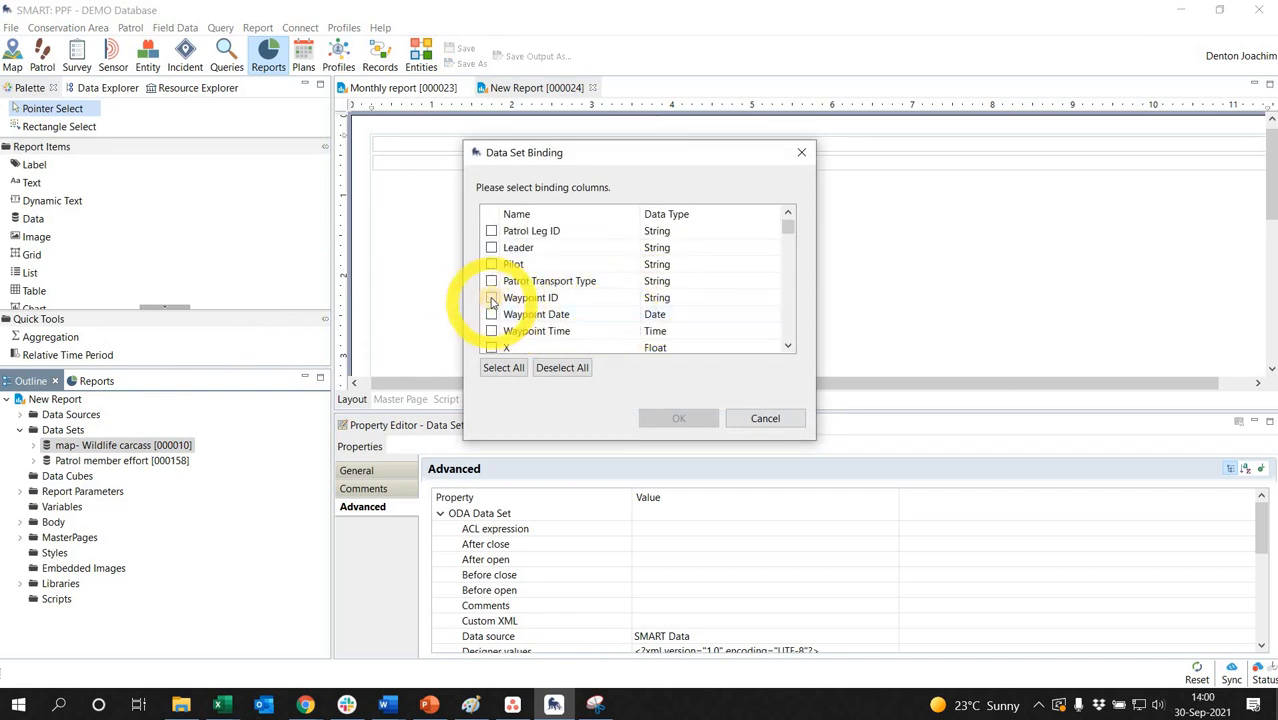
{"action": "left_click", "coordinate": [491, 315]}
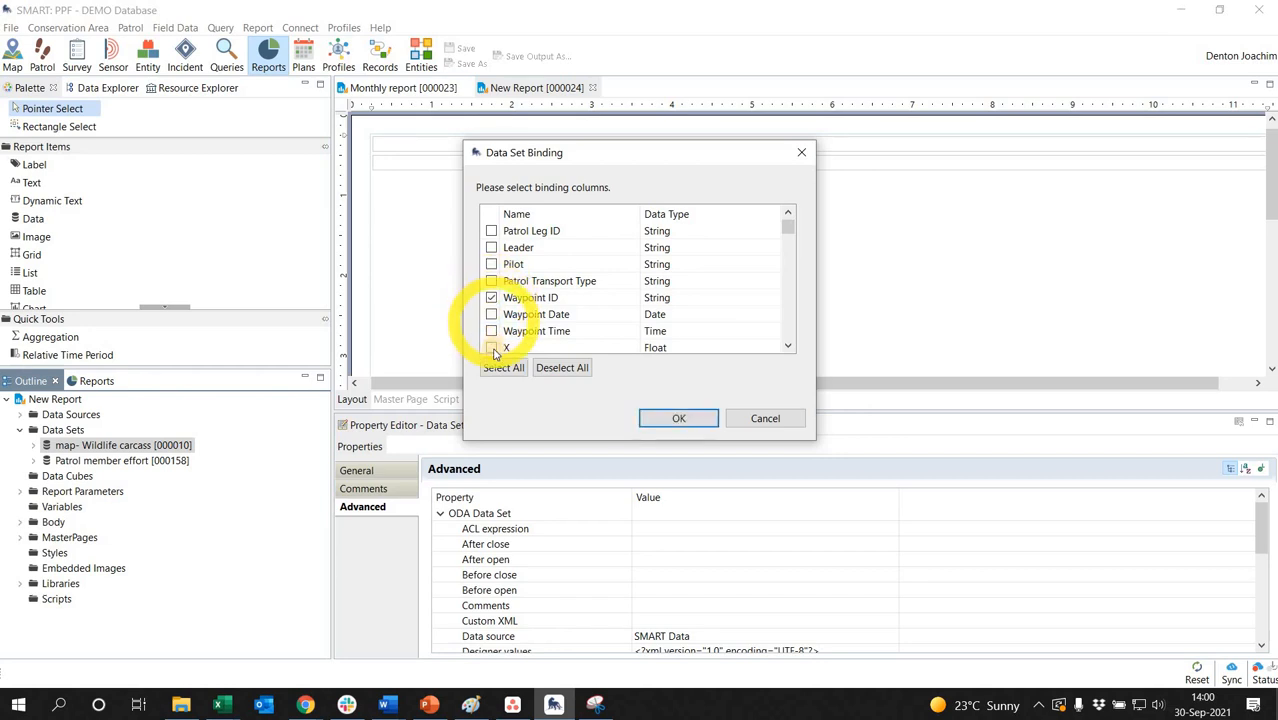
{"action": "scroll", "coordinate": [503, 330], "scroll_direction": "down", "scroll_amount": 1}
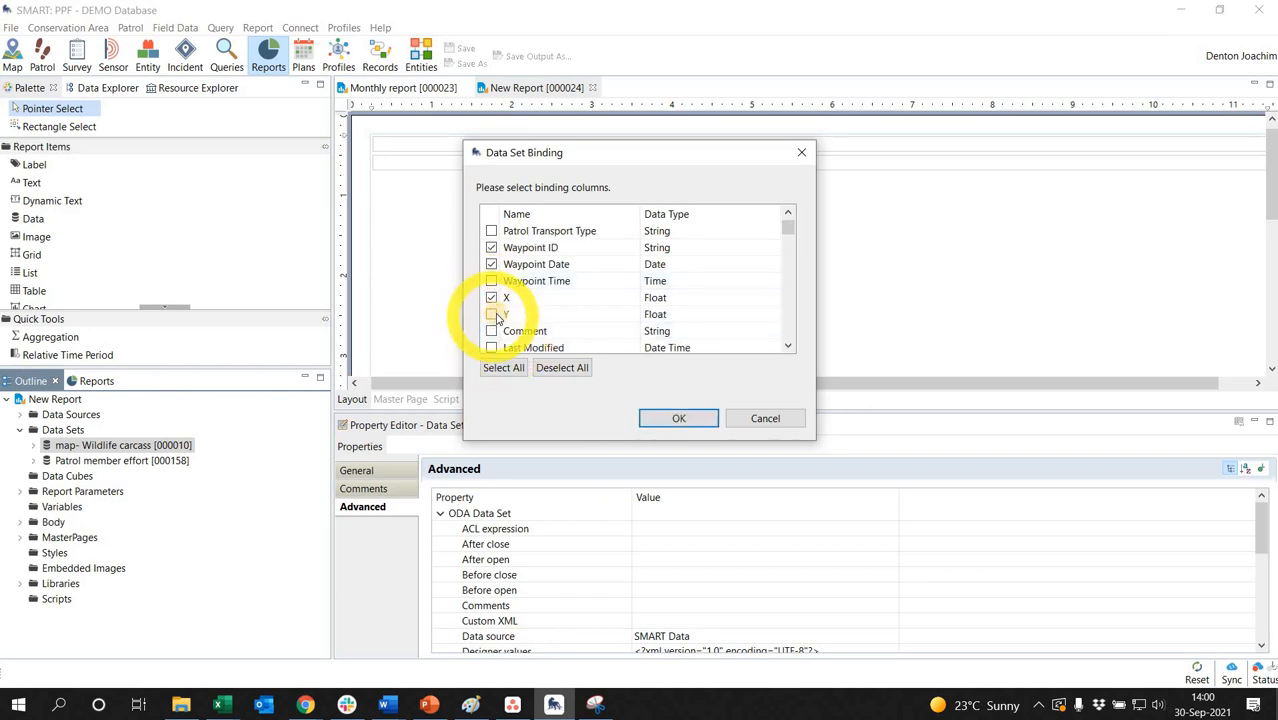
{"action": "scroll", "coordinate": [491, 282], "scroll_direction": "down", "scroll_amount": 3}
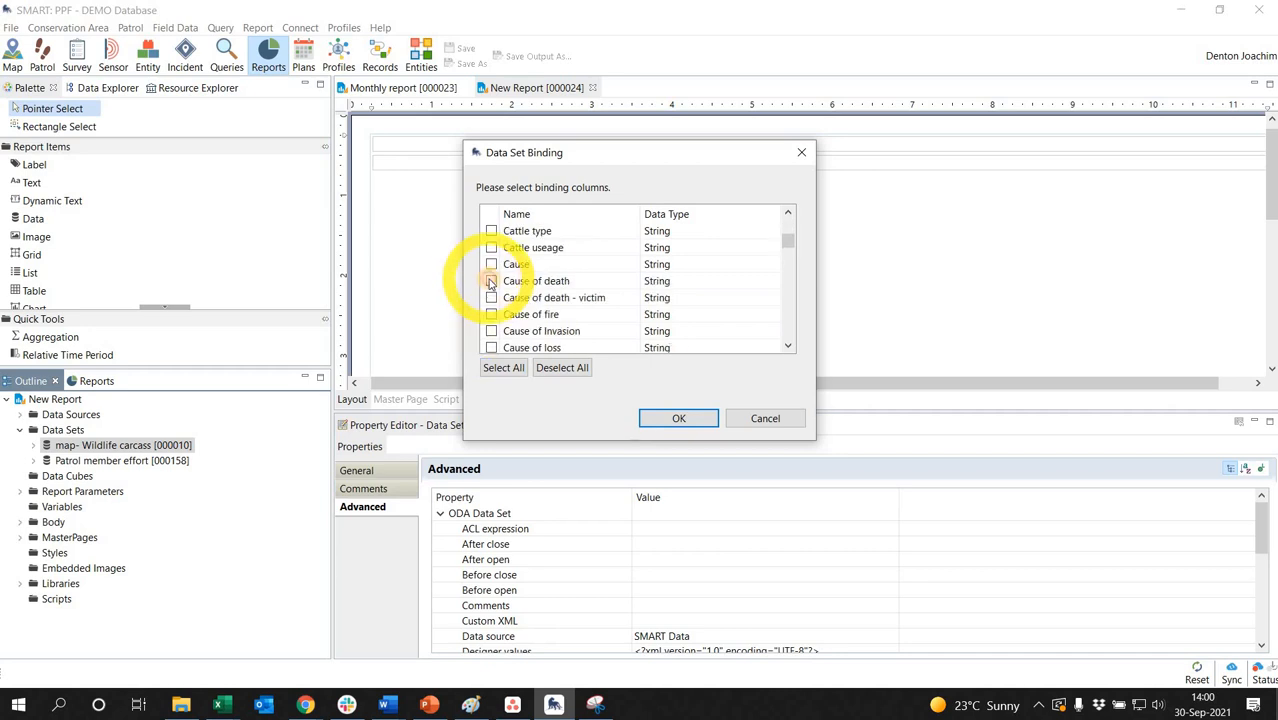
{"action": "left_click", "coordinate": [491, 281]}
{"action": "scroll", "coordinate": [500, 318], "scroll_direction": "down", "scroll_amount": 10}
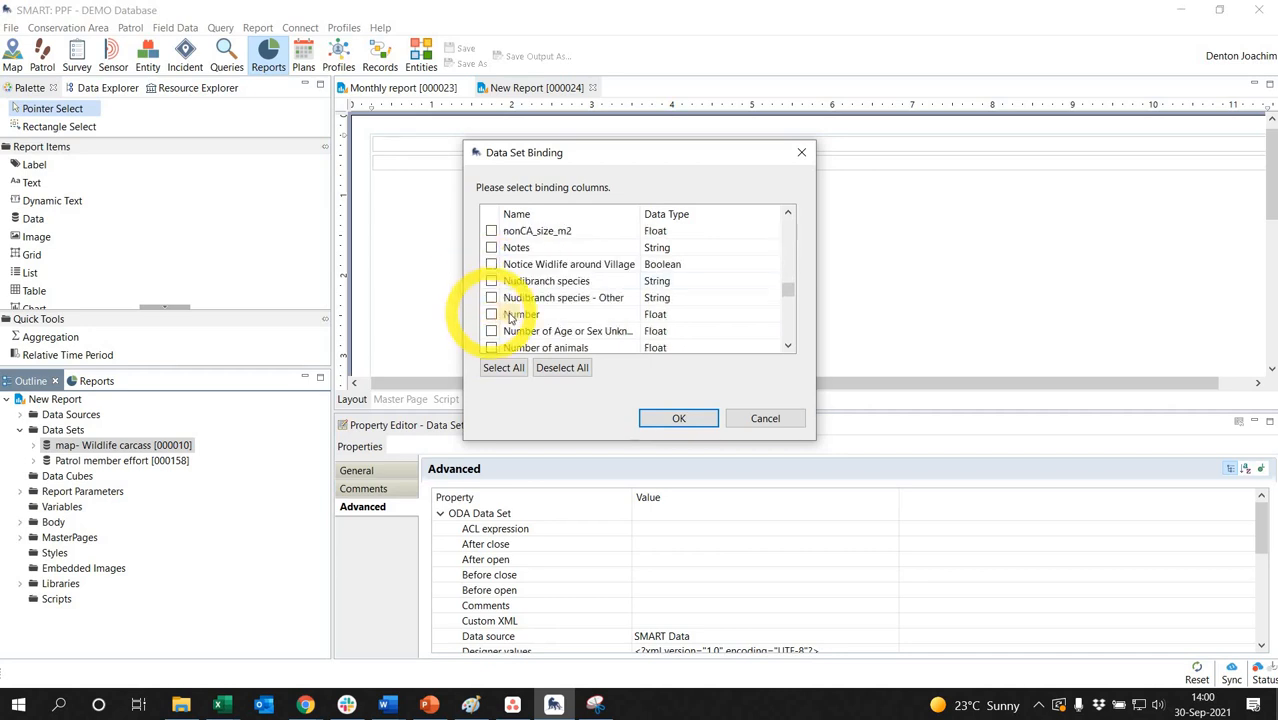
{"action": "scroll", "coordinate": [491, 236], "scroll_direction": "down", "scroll_amount": 5}
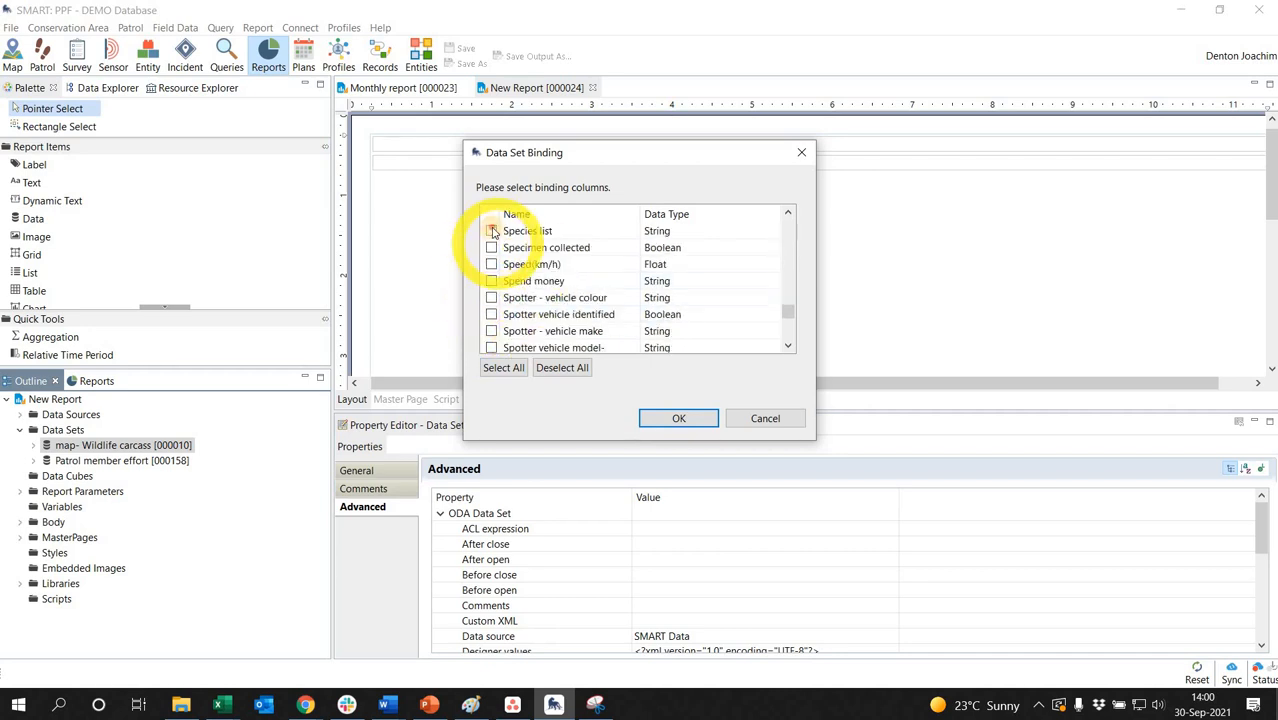
{"action": "left_click", "coordinate": [678, 416]}
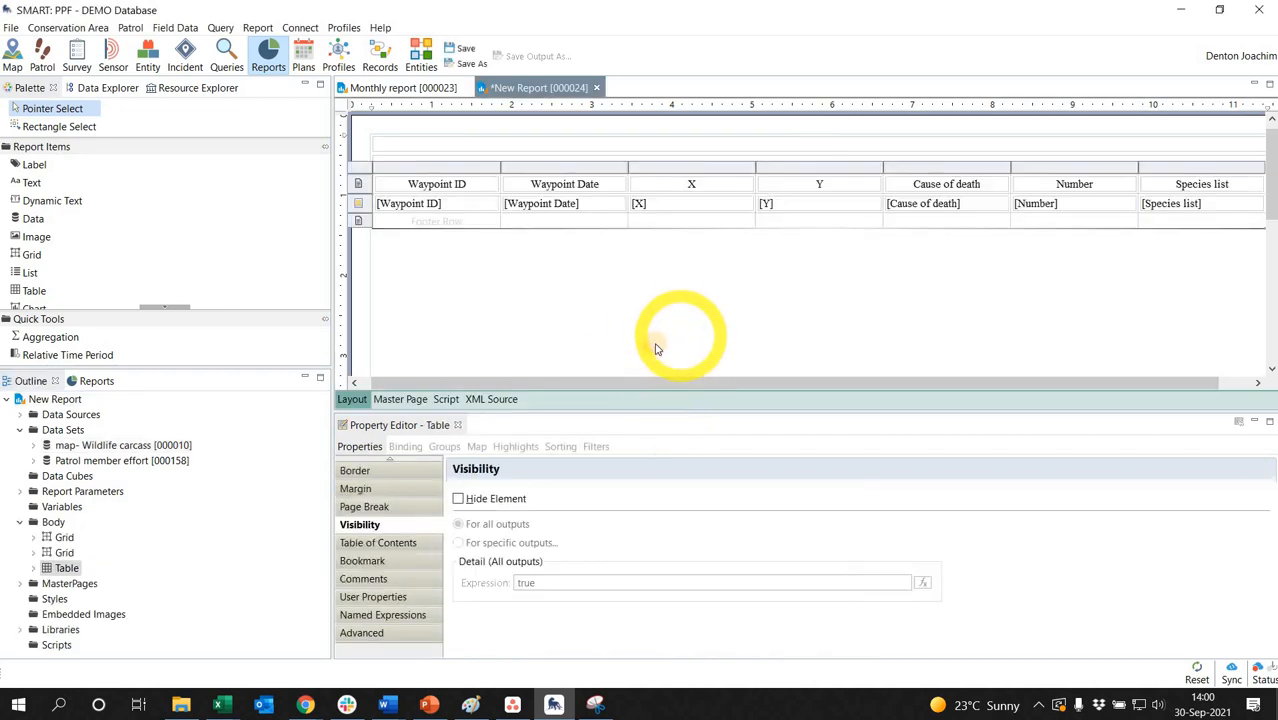
Set the font of all cells in the carcass table to Arial
{"action": "left_click", "coordinate": [361, 174]}
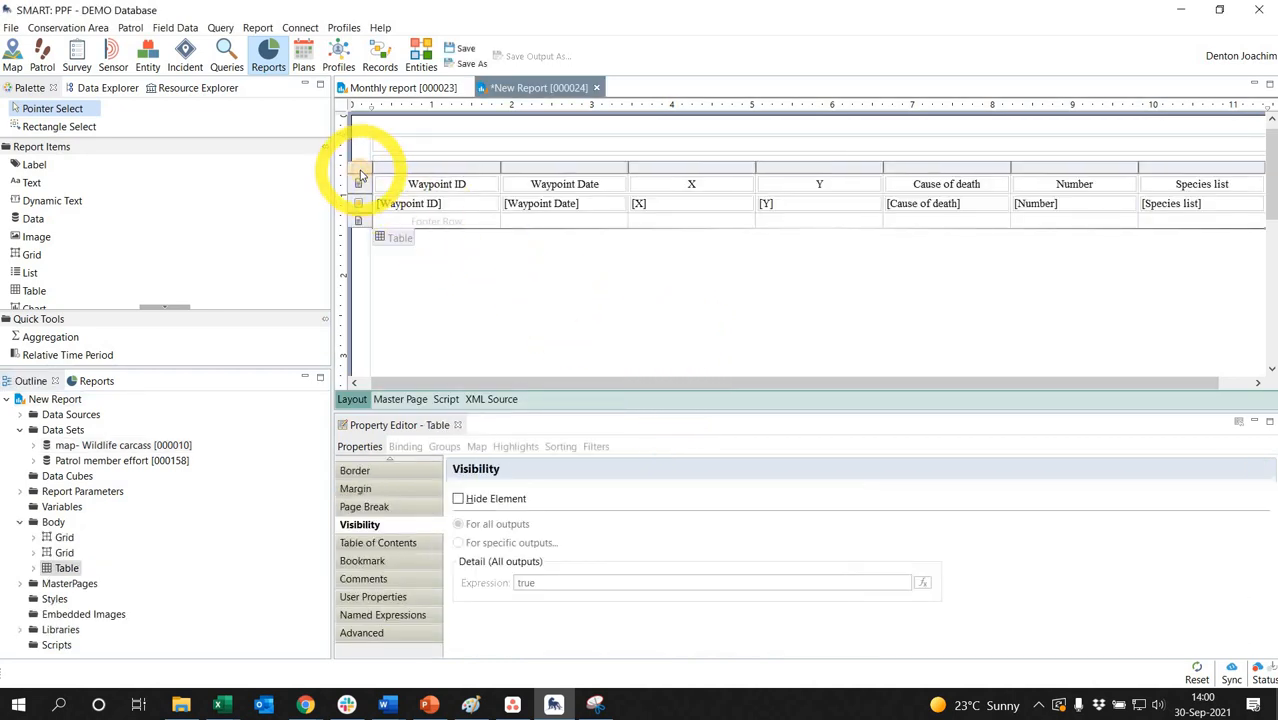
{"action": "left_click", "coordinate": [361, 174]}
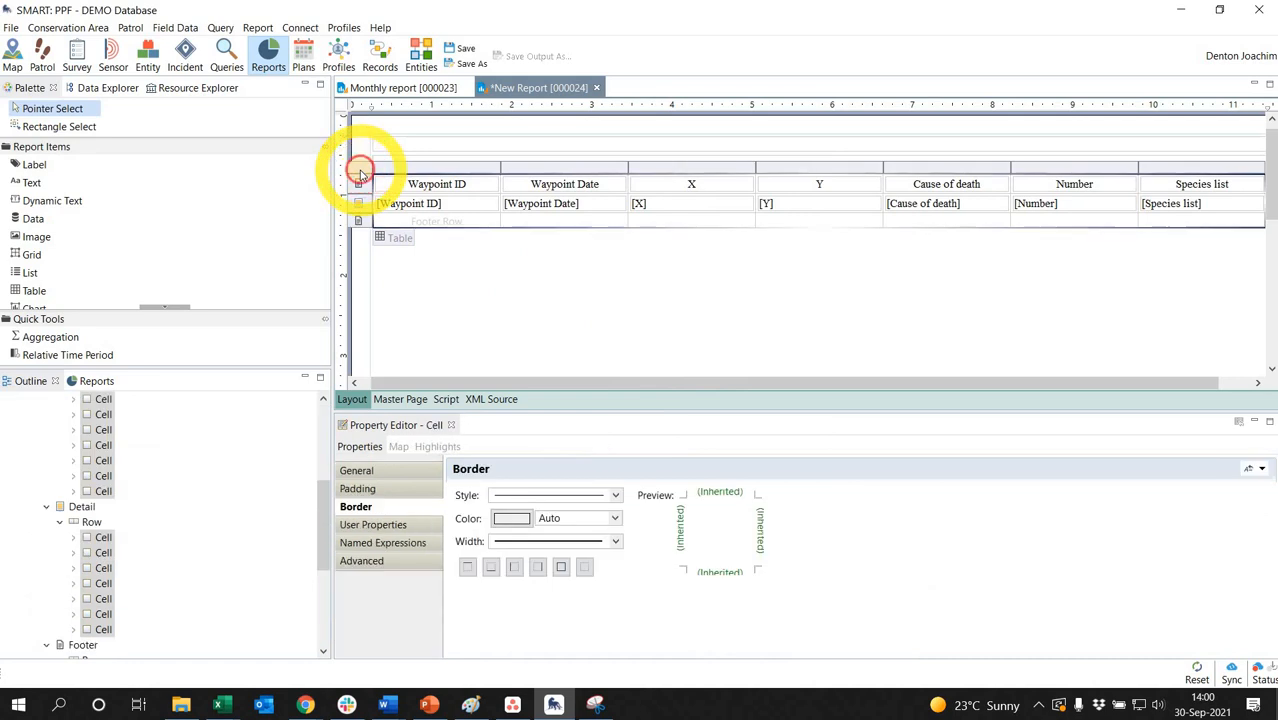
{"action": "left_click", "coordinate": [372, 472]}
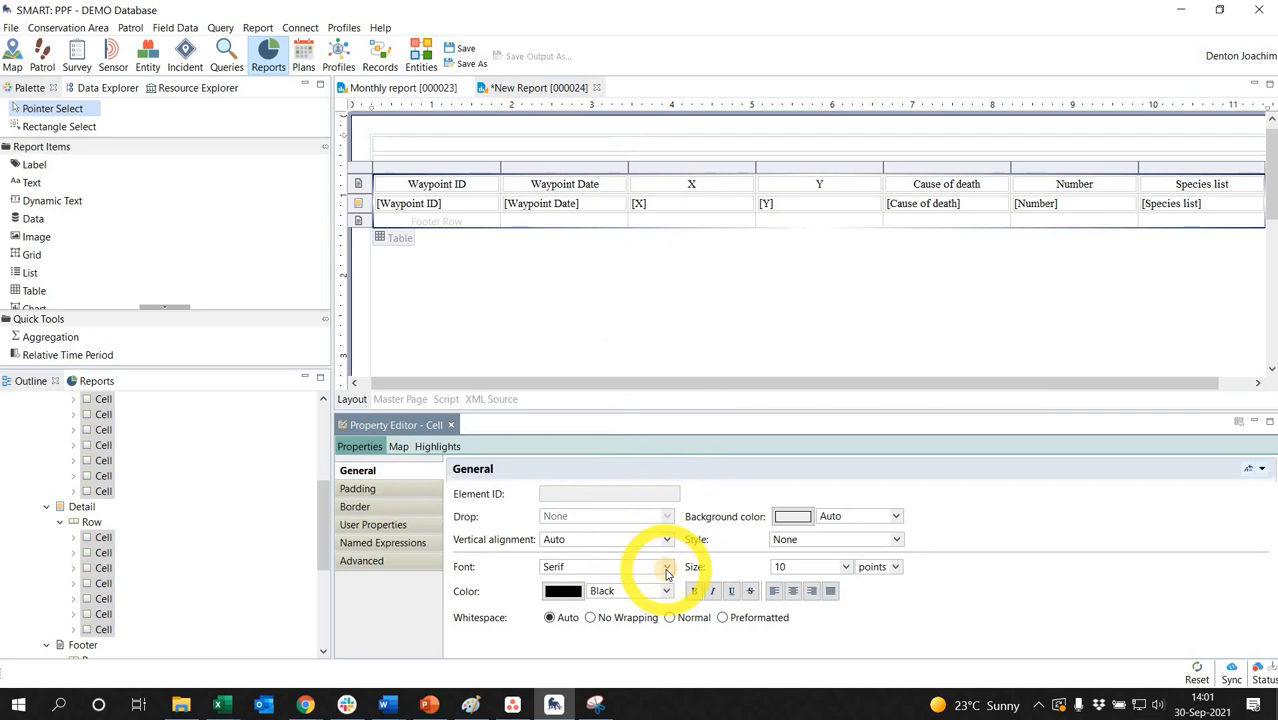
{"action": "left_click", "coordinate": [612, 562]}
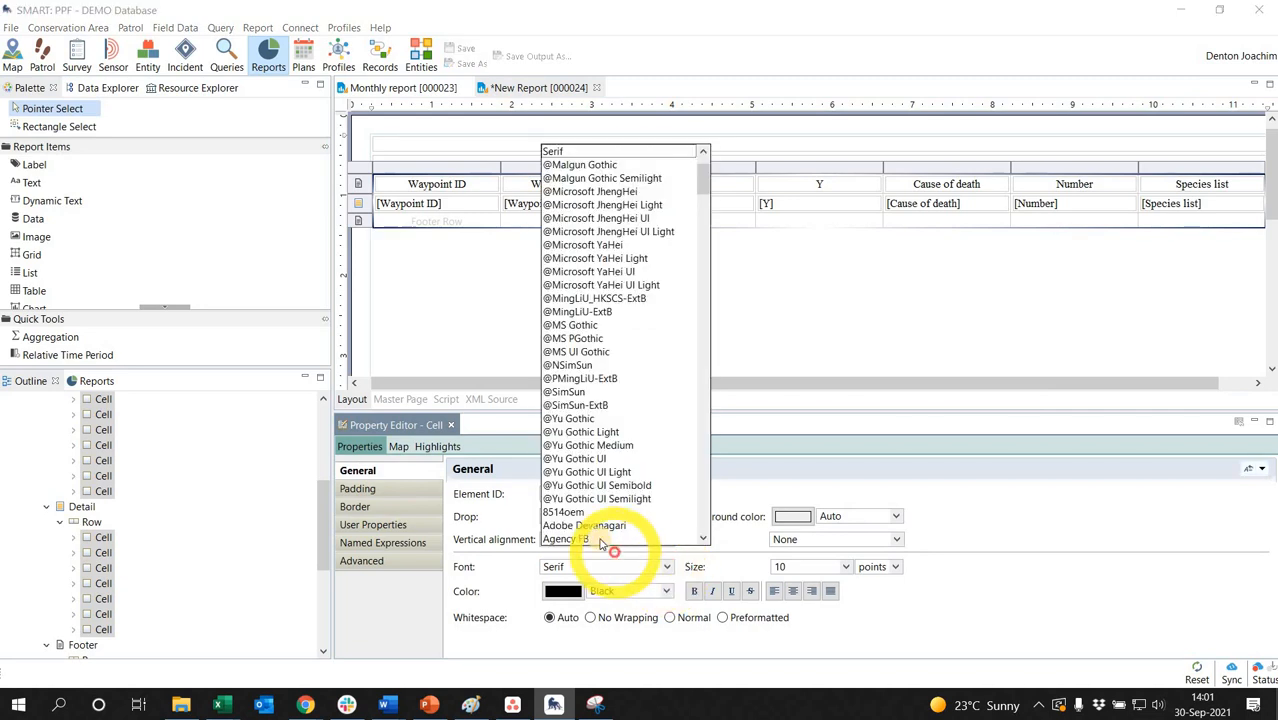
{"action": "scroll", "coordinate": [560, 541], "scroll_direction": "down", "scroll_amount": 1}
{"action": "left_click", "coordinate": [565, 539]}
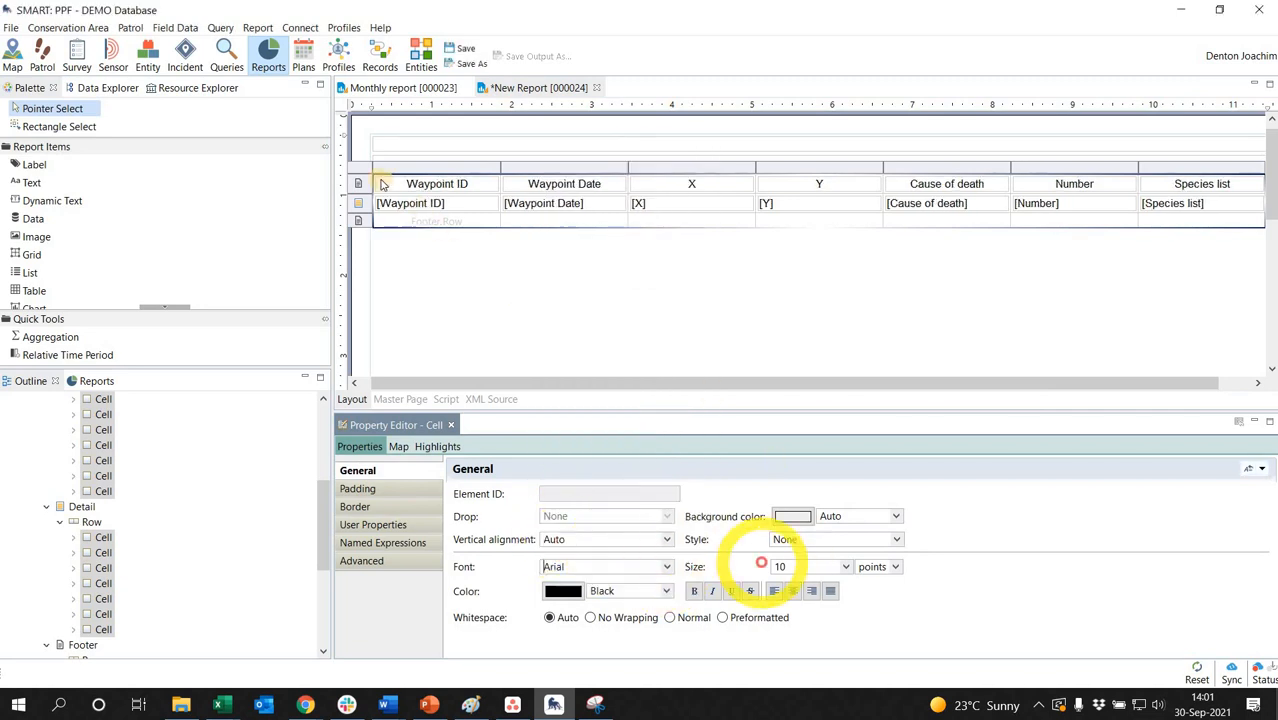
Make the table's header row bold and give it a Silver background color
{"action": "left_click", "coordinate": [358, 184]}
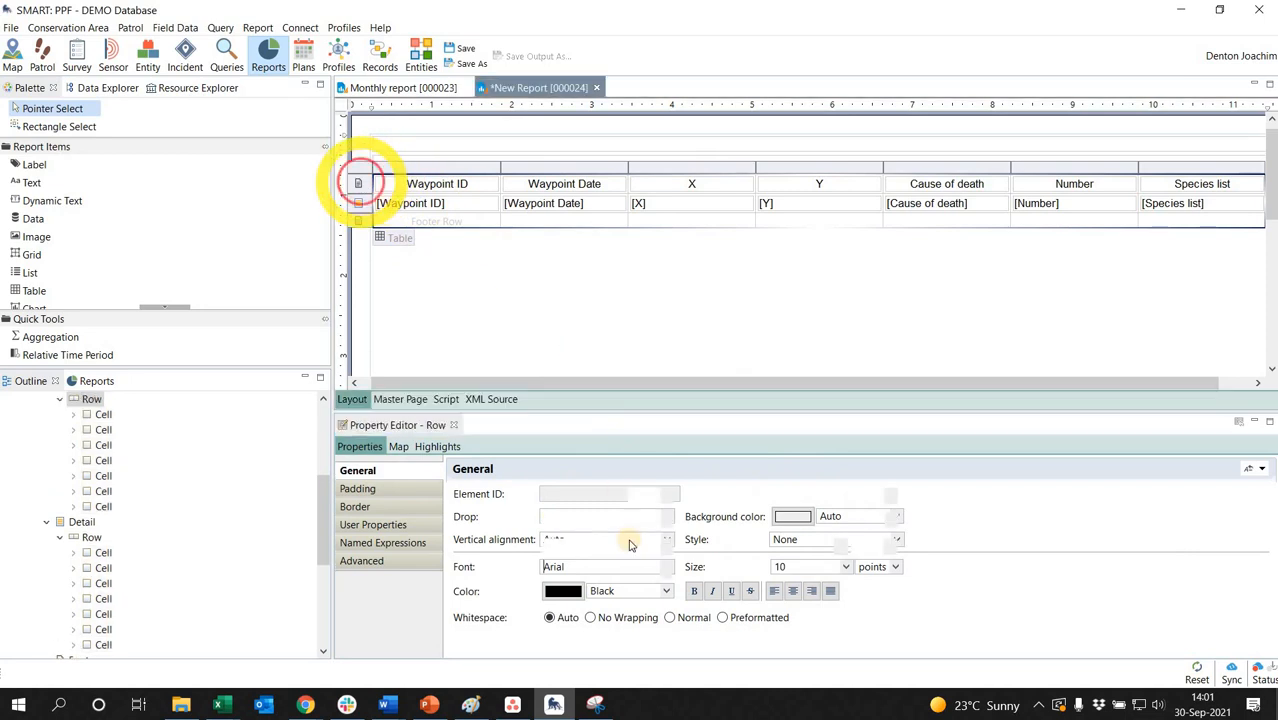
{"action": "left_click", "coordinate": [689, 573]}
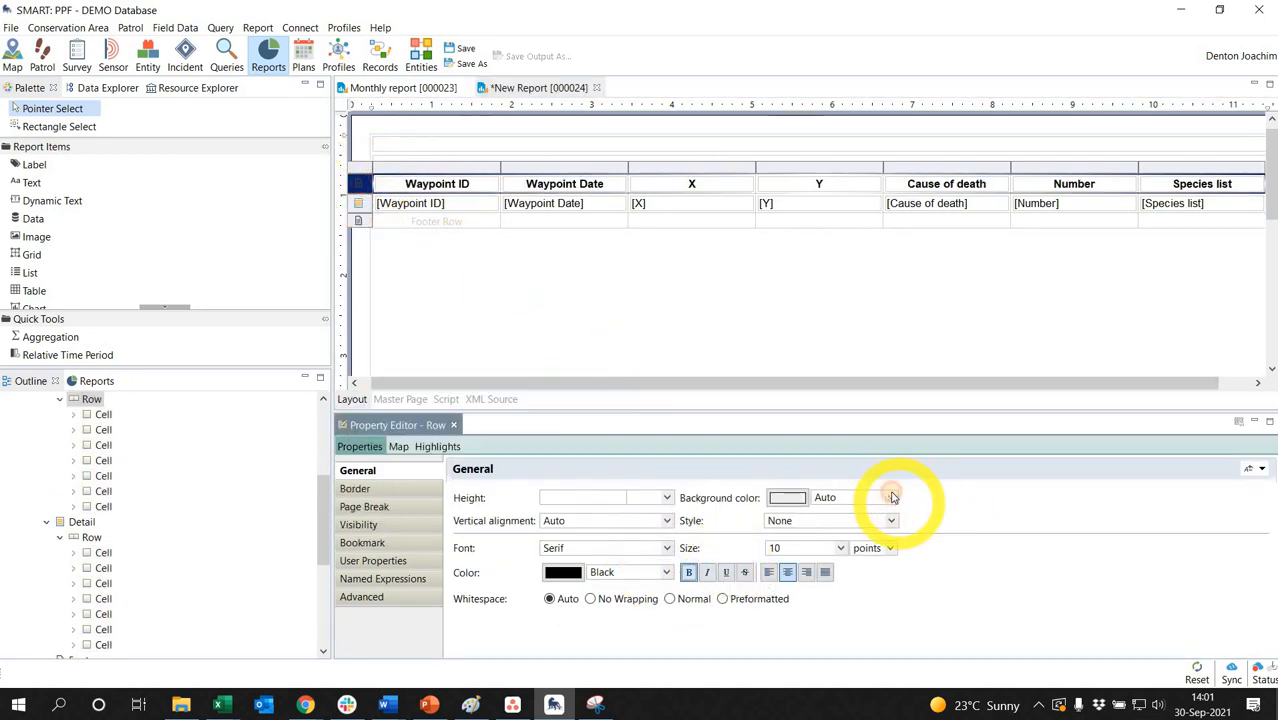
{"action": "left_click", "coordinate": [890, 497]}
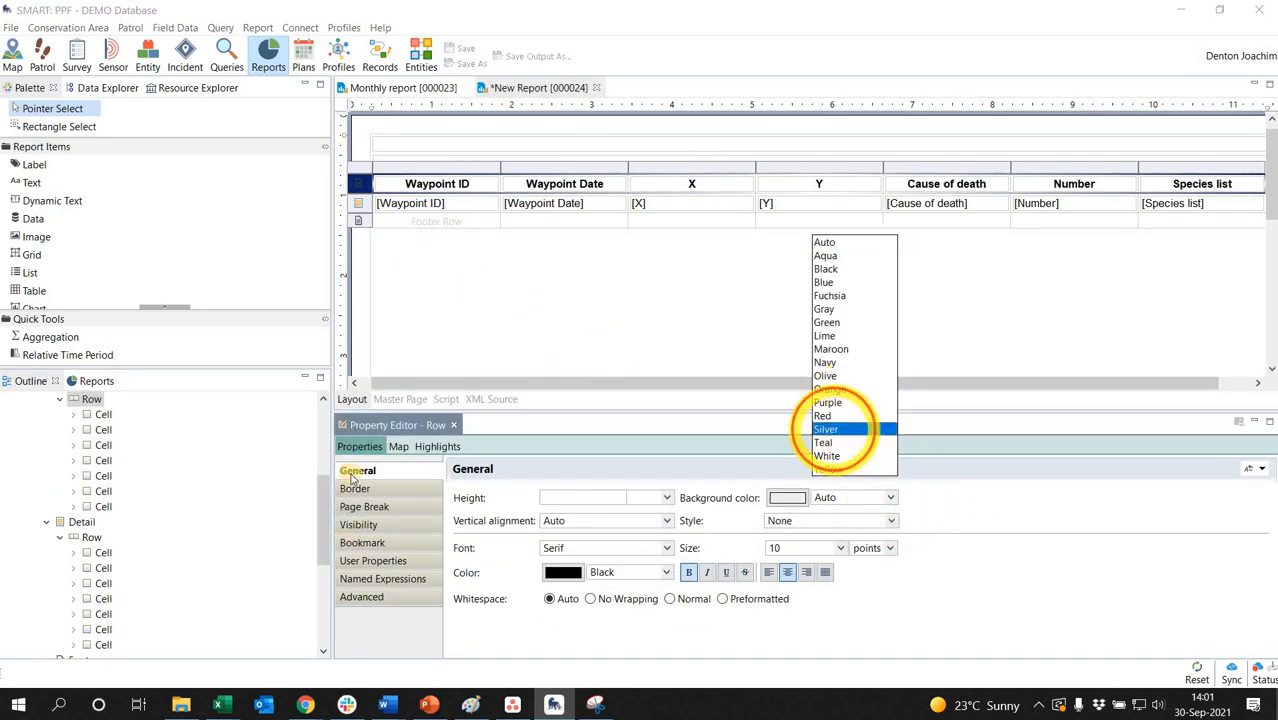
{"action": "left_click", "coordinate": [856, 421]}
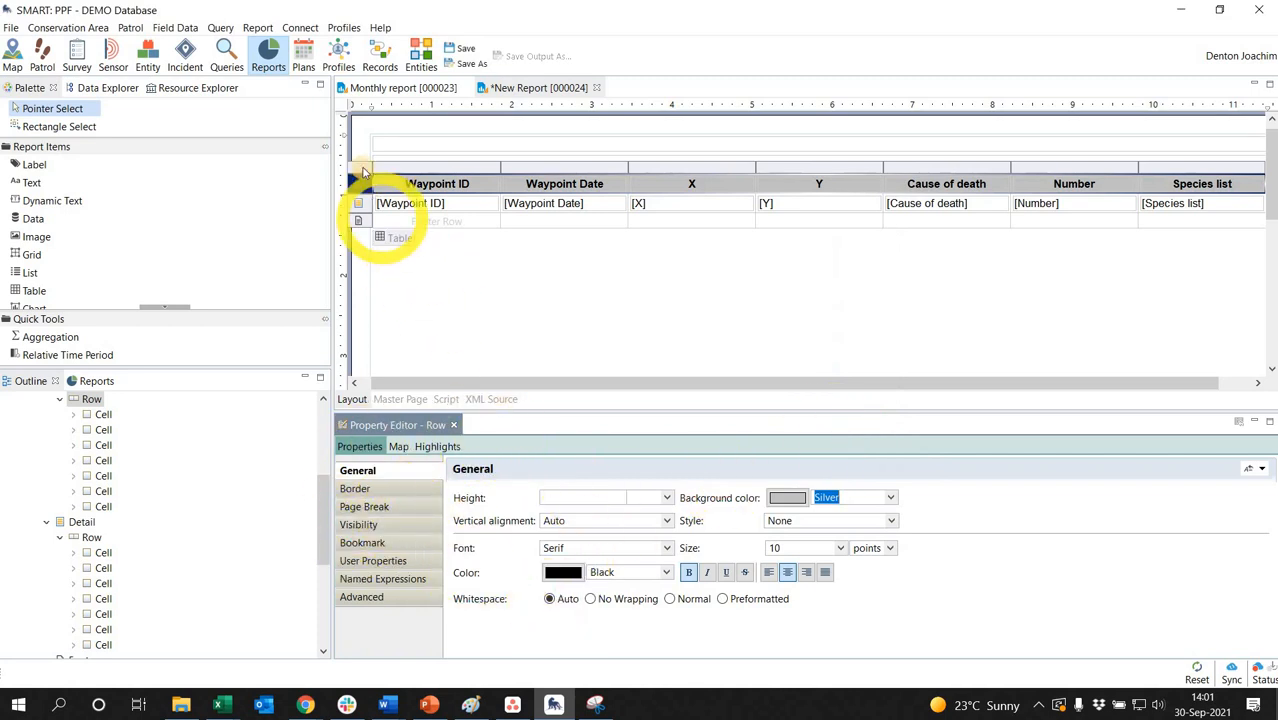
Apply thin borders on all sides of every cell in the carcass table
{"action": "left_click", "coordinate": [363, 172]}
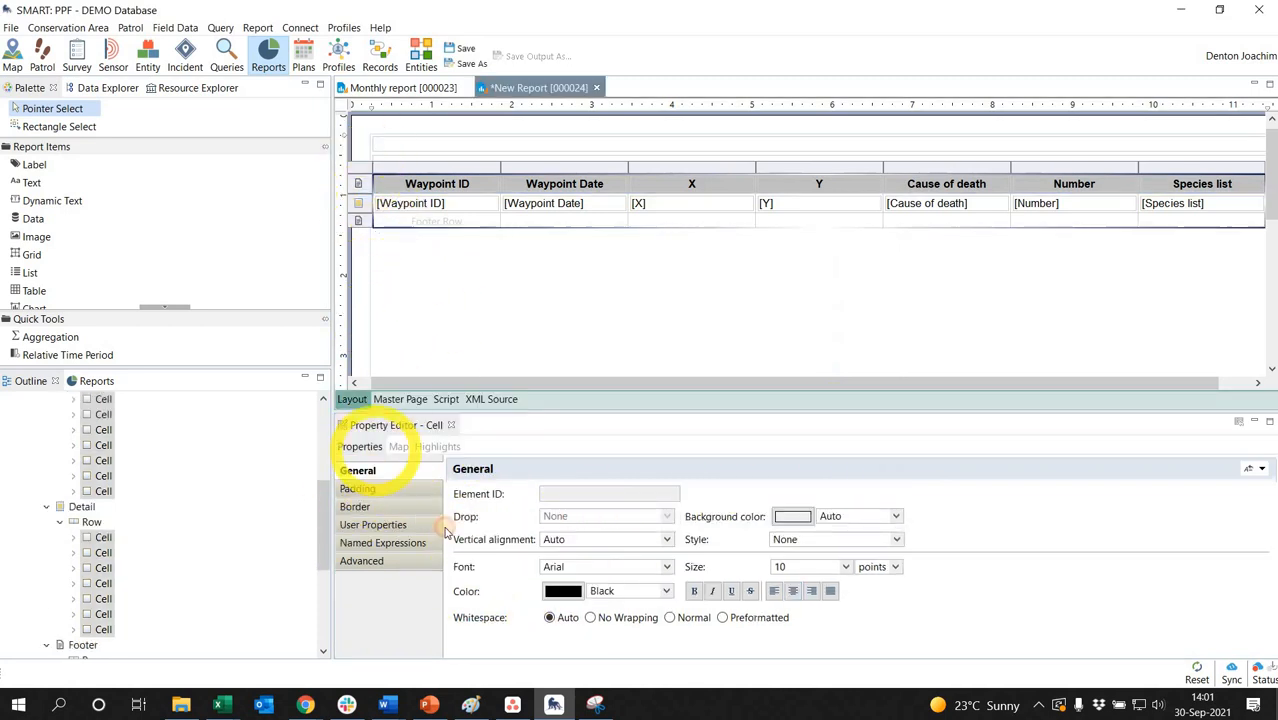
{"action": "left_click", "coordinate": [357, 505]}
{"action": "left_click", "coordinate": [600, 541]}
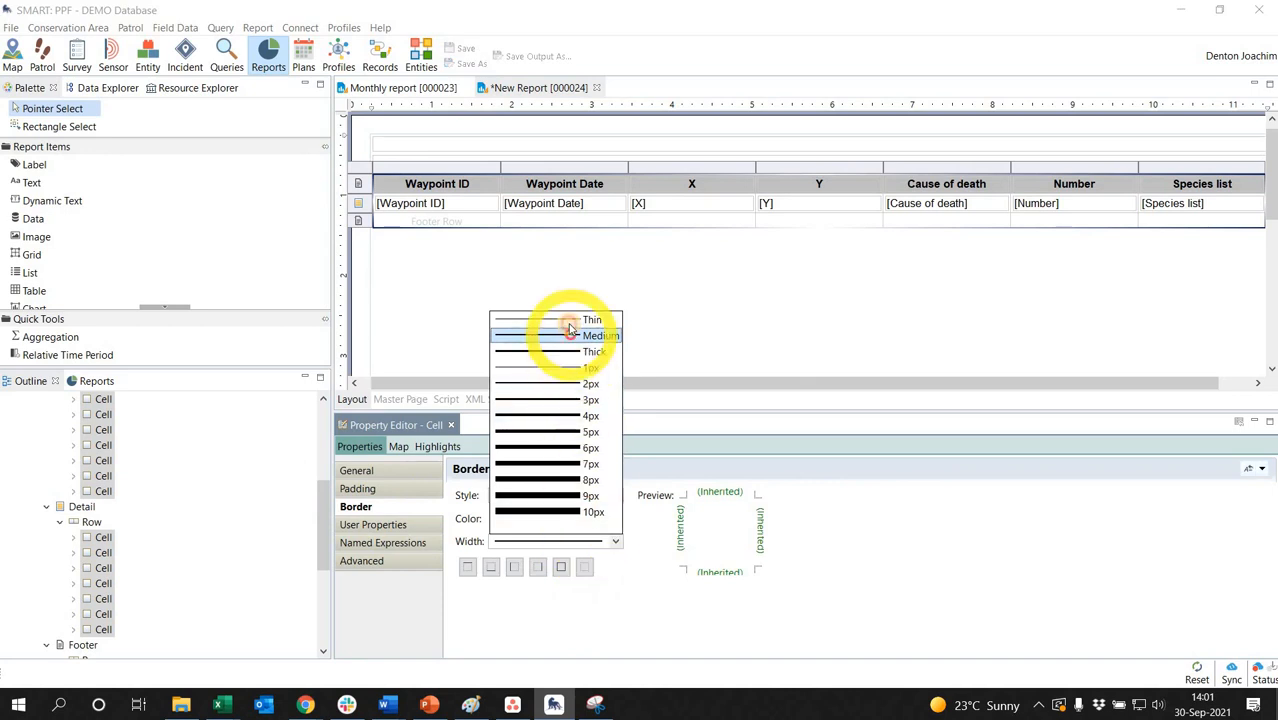
{"action": "left_click", "coordinate": [559, 313]}
{"action": "left_click", "coordinate": [563, 570]}
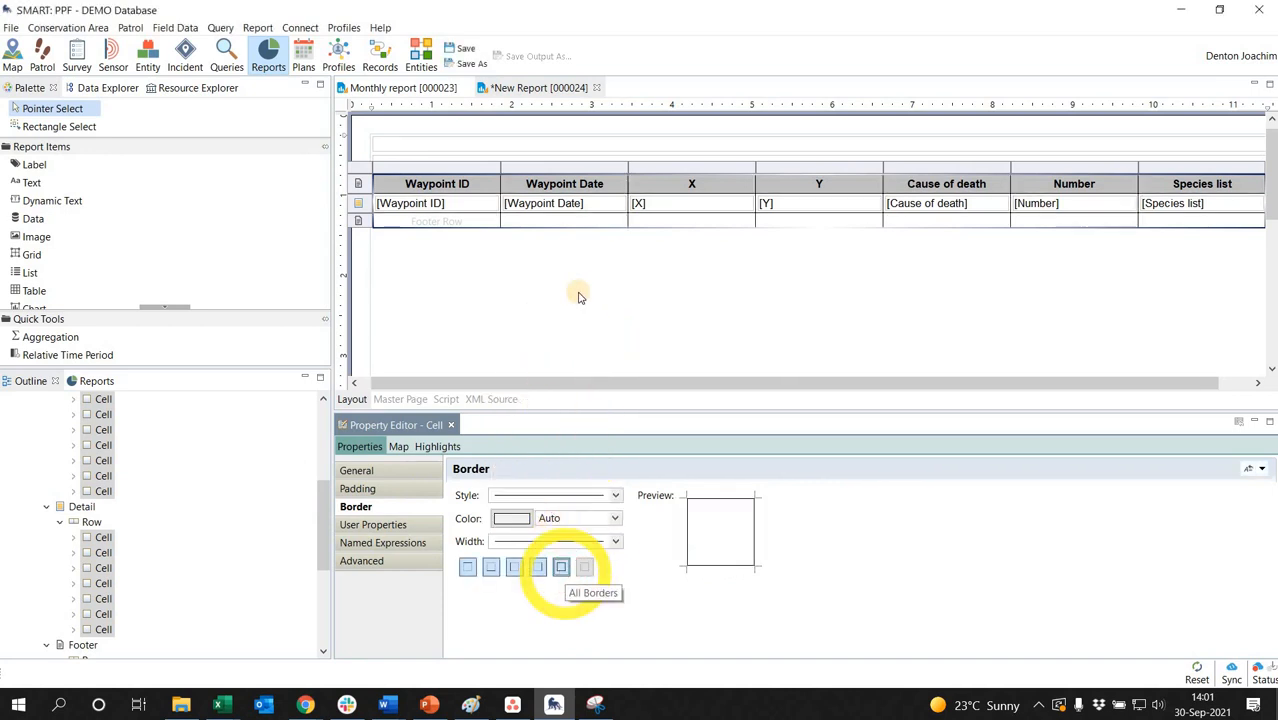
Rename the Waypoint ID, Waypoint Date, X, Y and Species list headers to ID, Date, Lat_X, Long_Y and Species, and save the report
{"action": "left_click", "coordinate": [445, 183]}
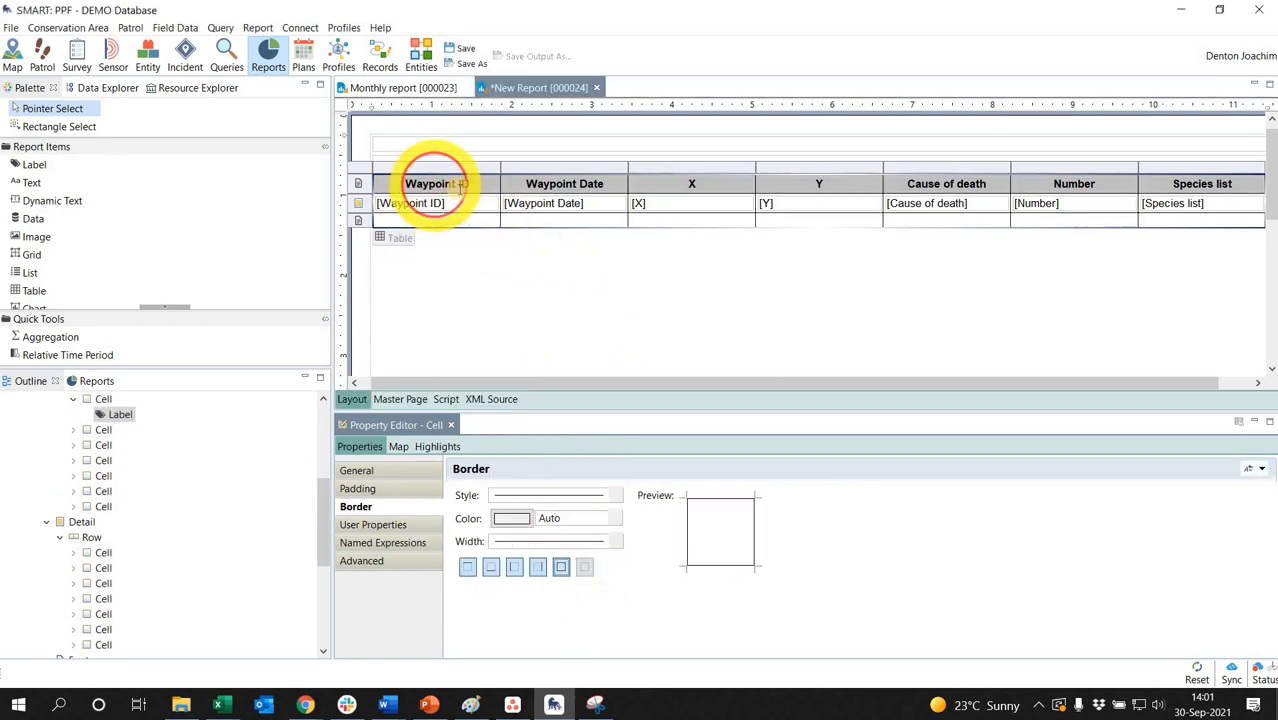
{"action": "left_click_drag", "start_coordinate": [393, 184], "coordinate": [388, 186]}
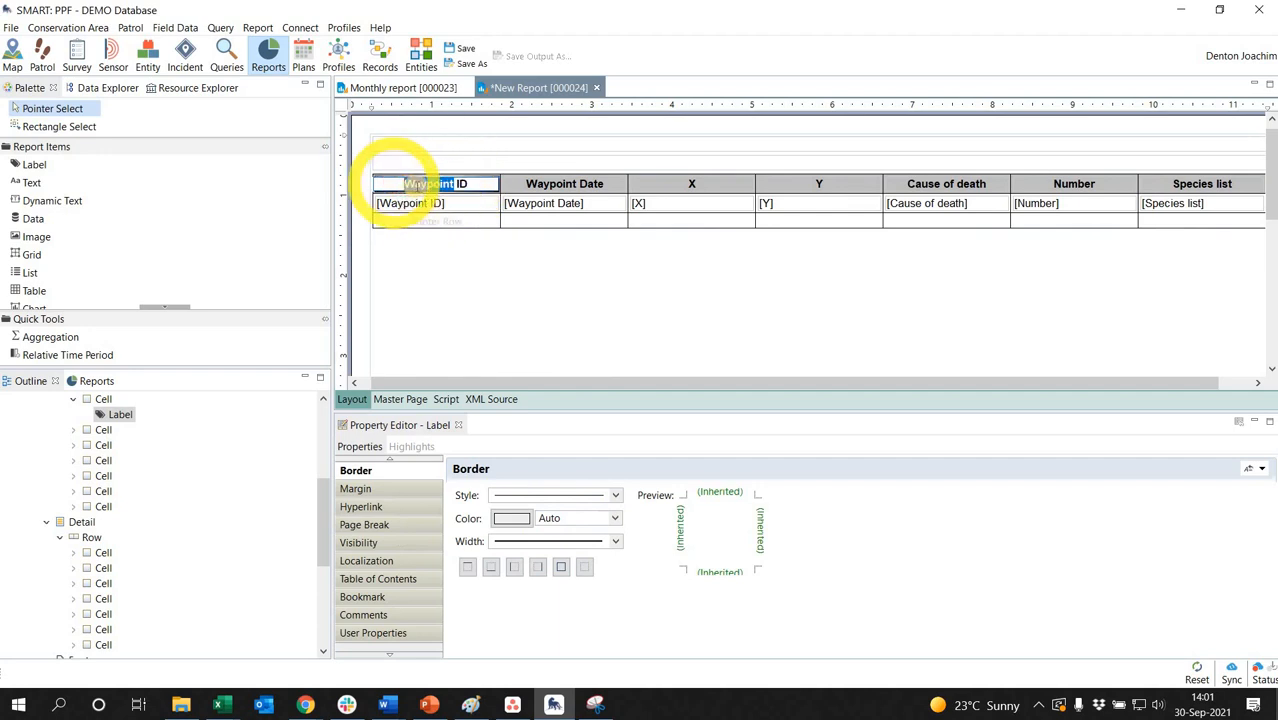
{"action": "key", "text": "BackSpace"}
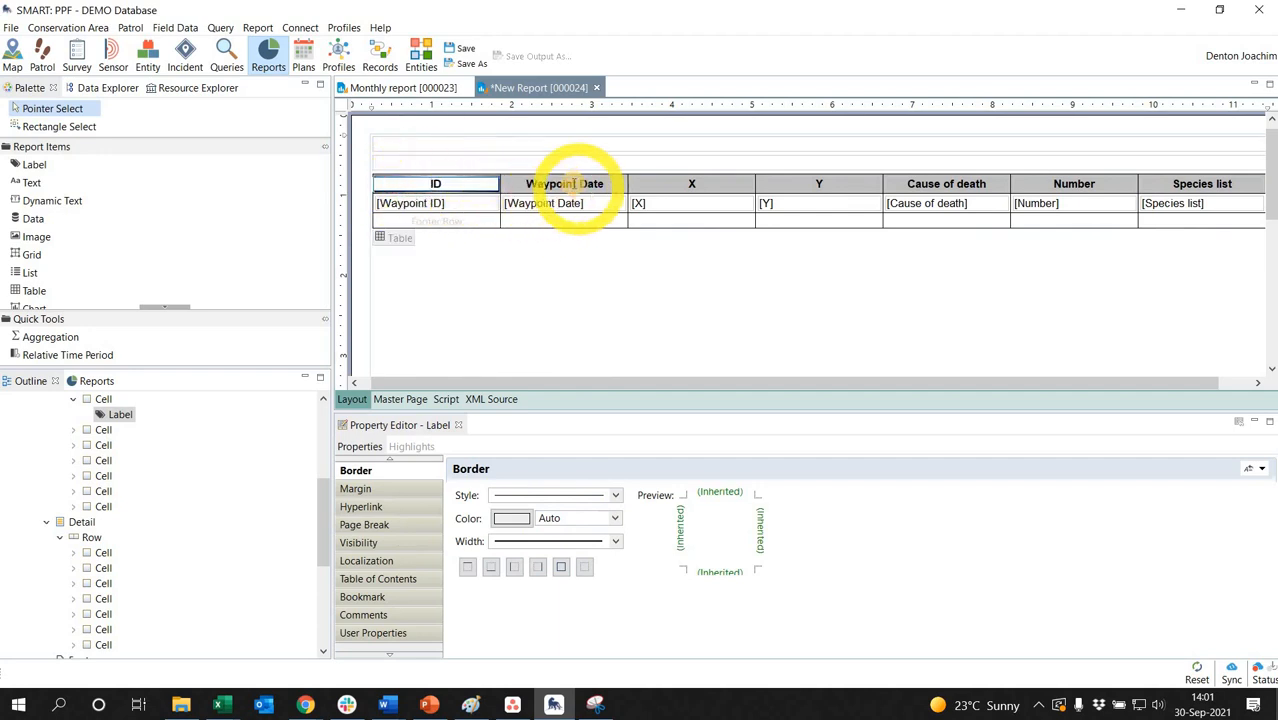
{"action": "double_click", "coordinate": [578, 187]}
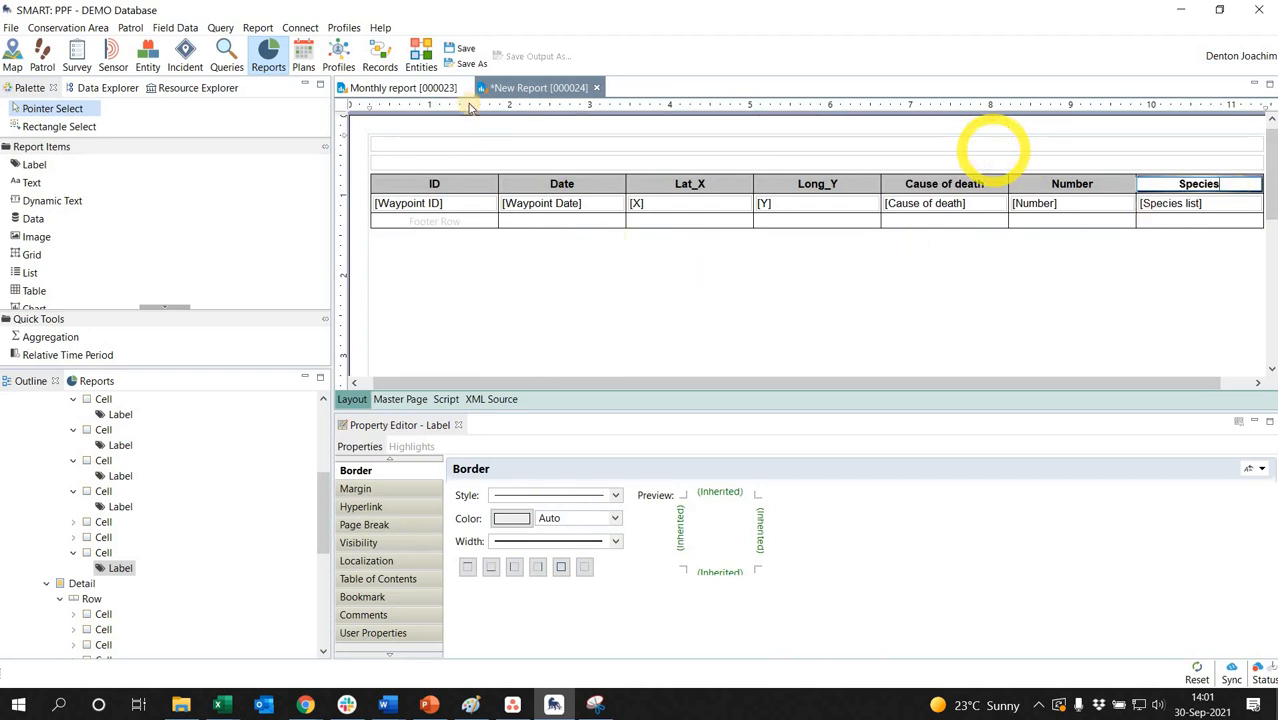
{"action": "left_click", "coordinate": [463, 48]}
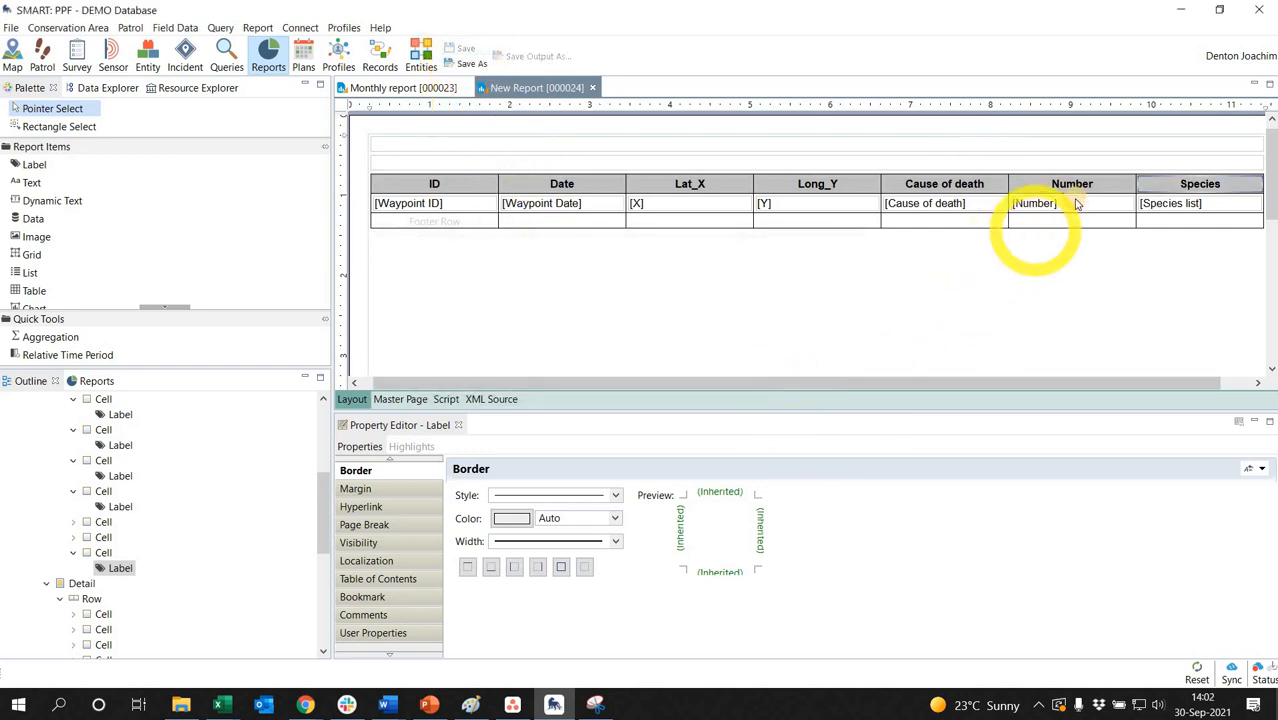
Set the table's Number column to be hidden for specific outputs only, enabling docx with the expression true
{"action": "left_click", "coordinate": [1035, 256]}
{"action": "left_click", "coordinate": [1080, 188]}
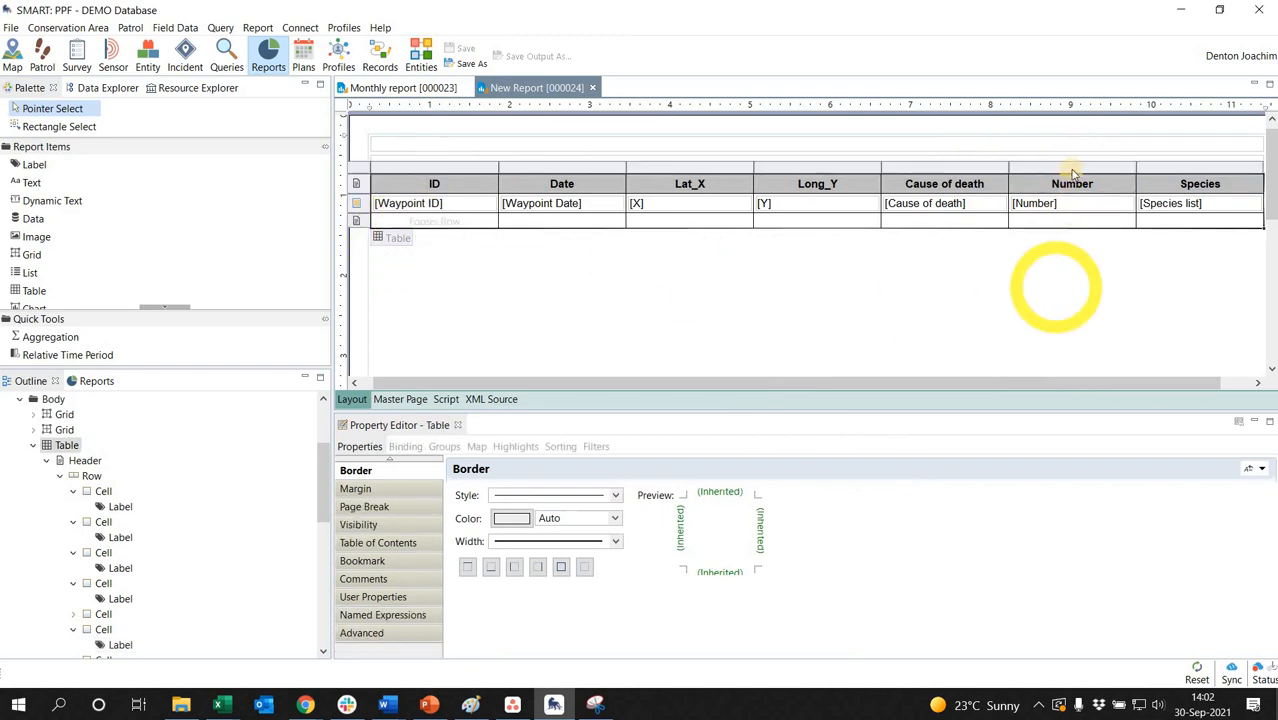
{"action": "left_click", "coordinate": [1068, 167]}
{"action": "left_click", "coordinate": [1068, 168]}
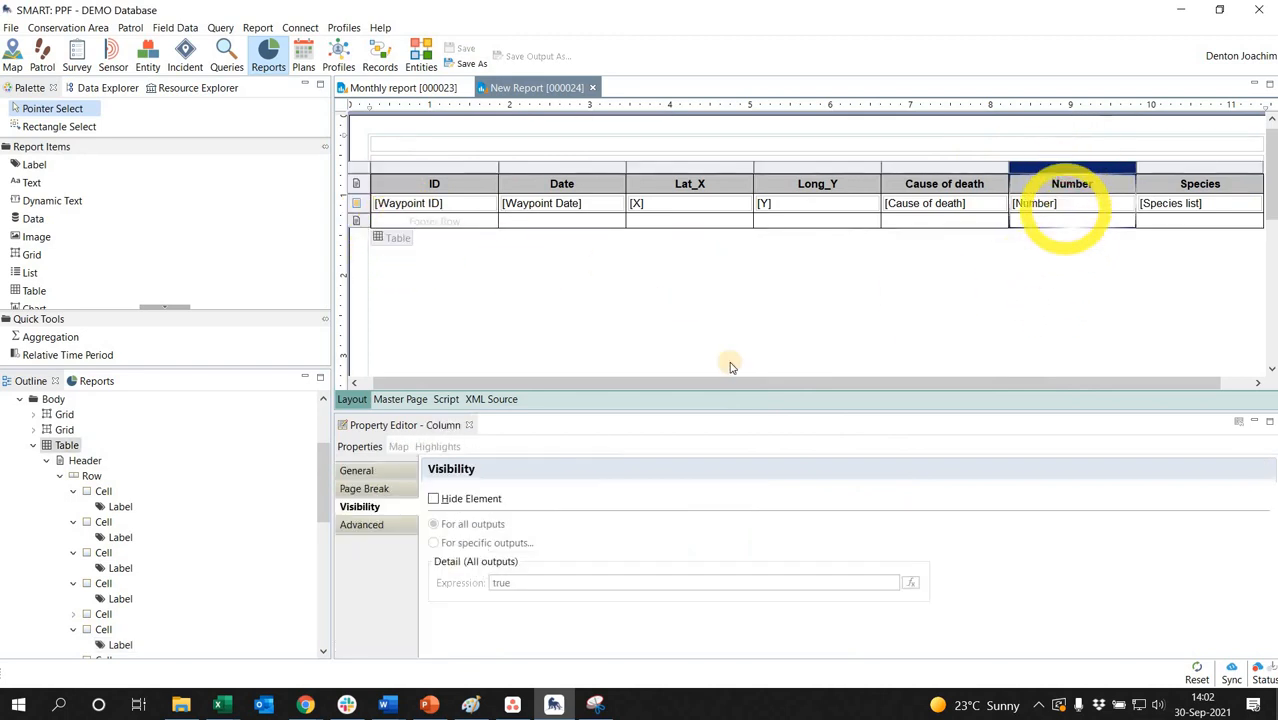
{"action": "left_click", "coordinate": [360, 471]}
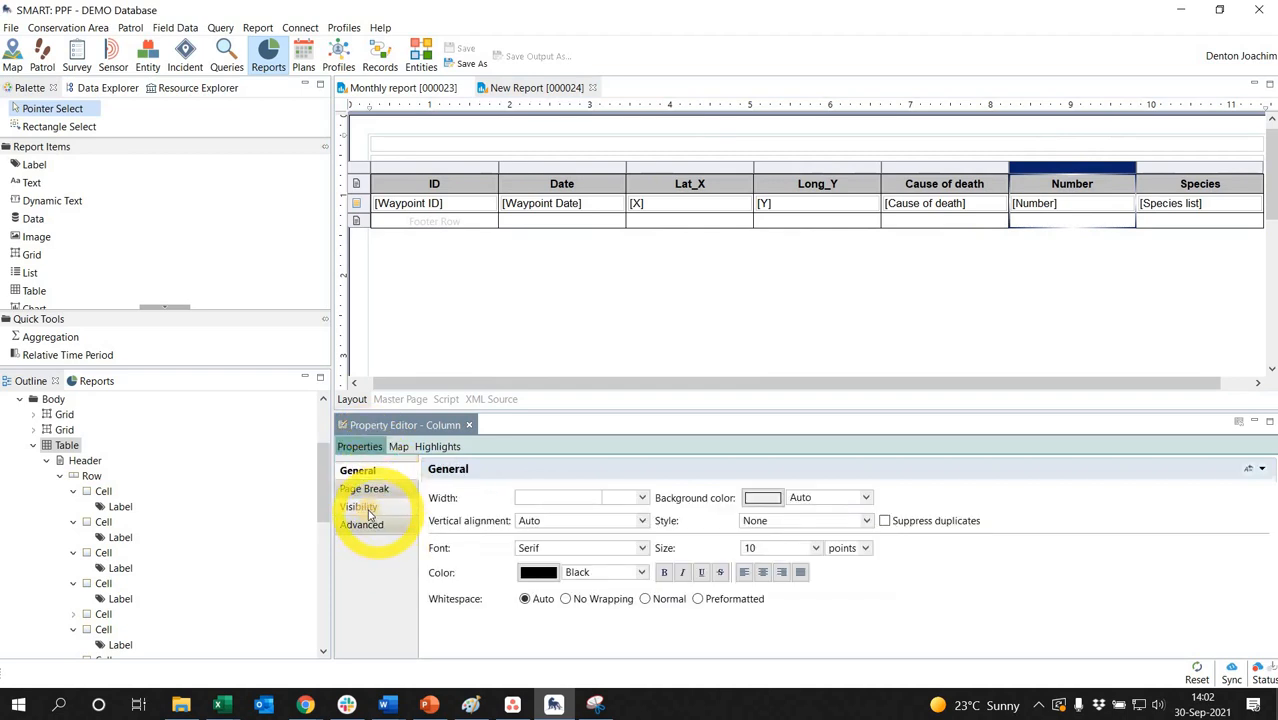
{"action": "left_click", "coordinate": [360, 507]}
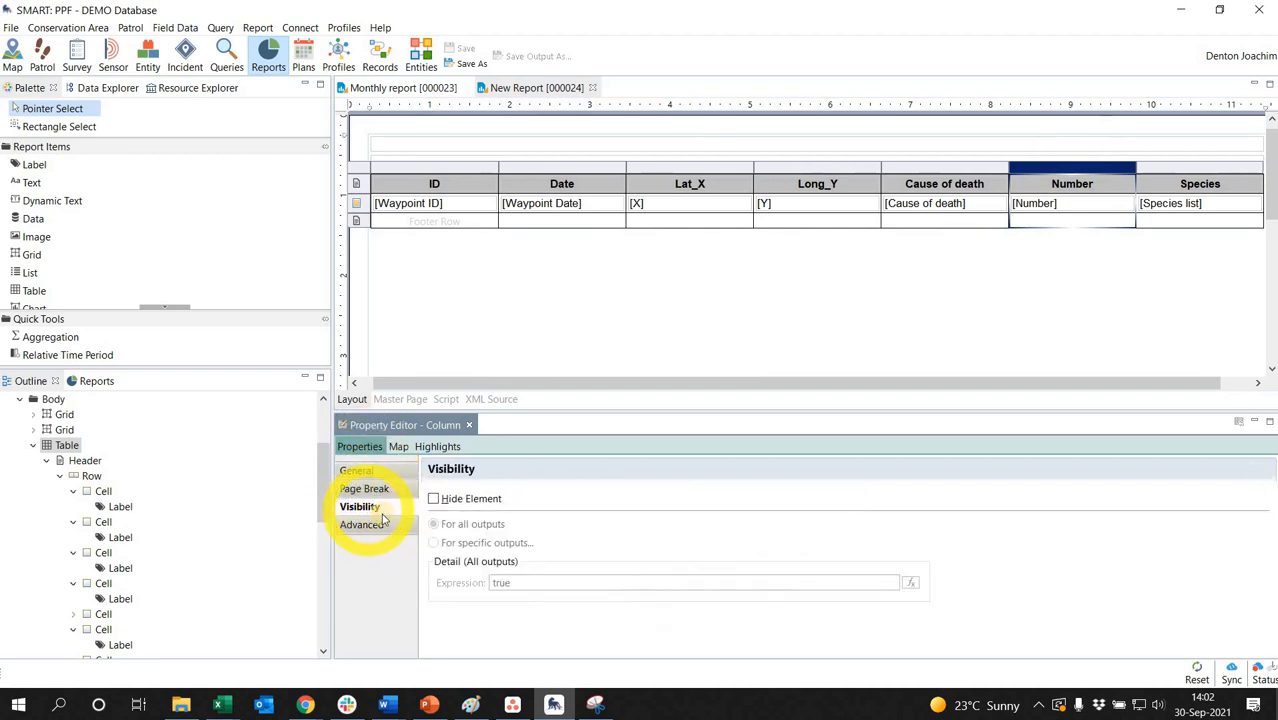
{"action": "left_click", "coordinate": [434, 500]}
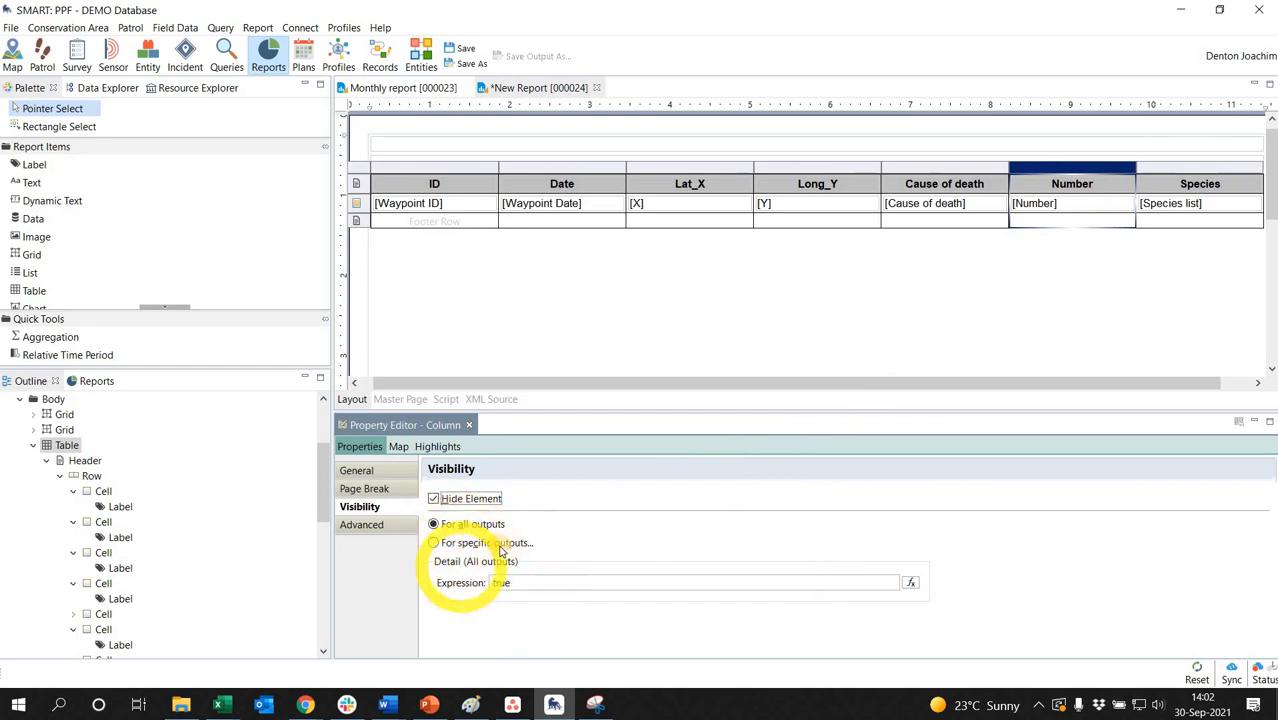
{"action": "left_click", "coordinate": [474, 543]}
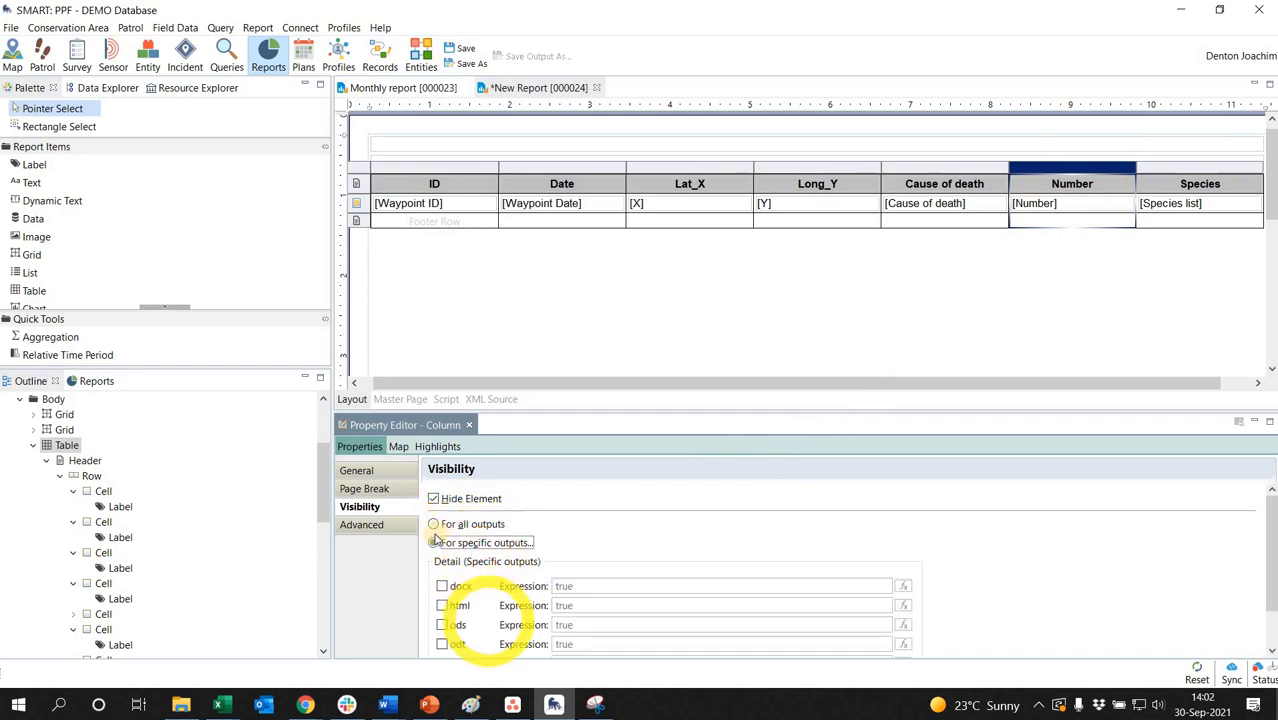
{"action": "scroll", "coordinate": [548, 580], "scroll_direction": "down", "scroll_amount": 1}
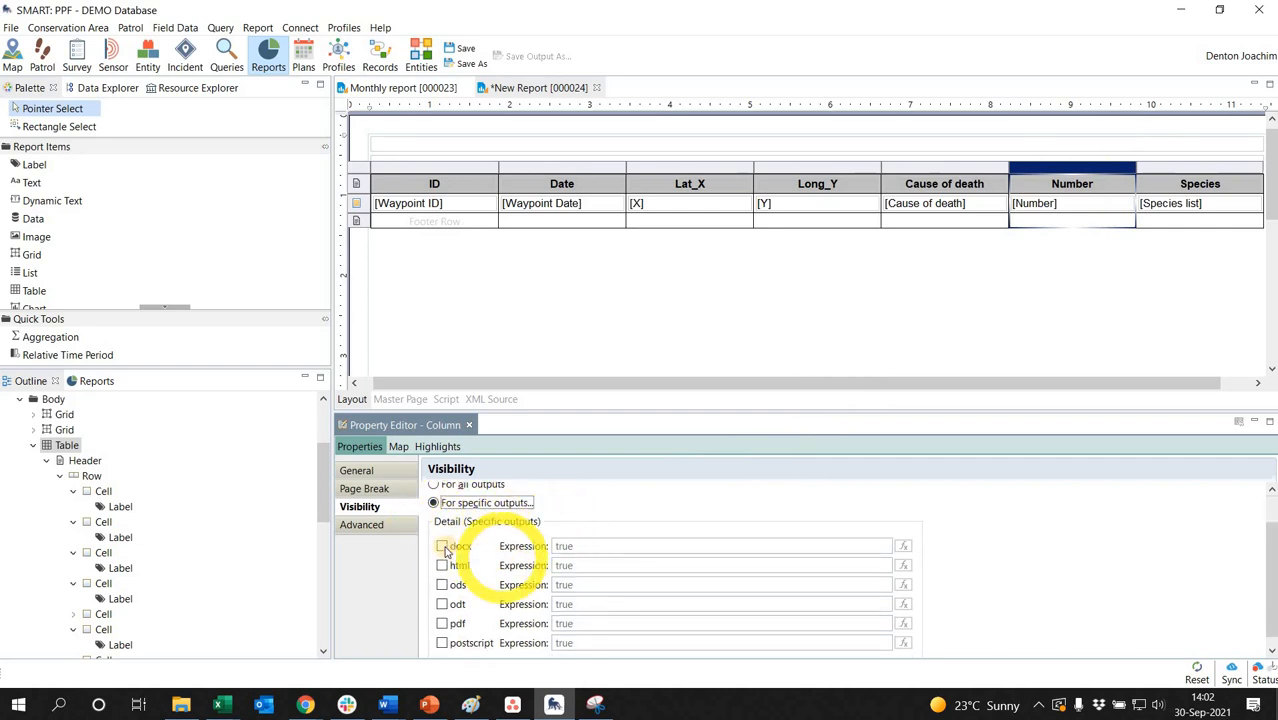
{"action": "left_click", "coordinate": [460, 548]}
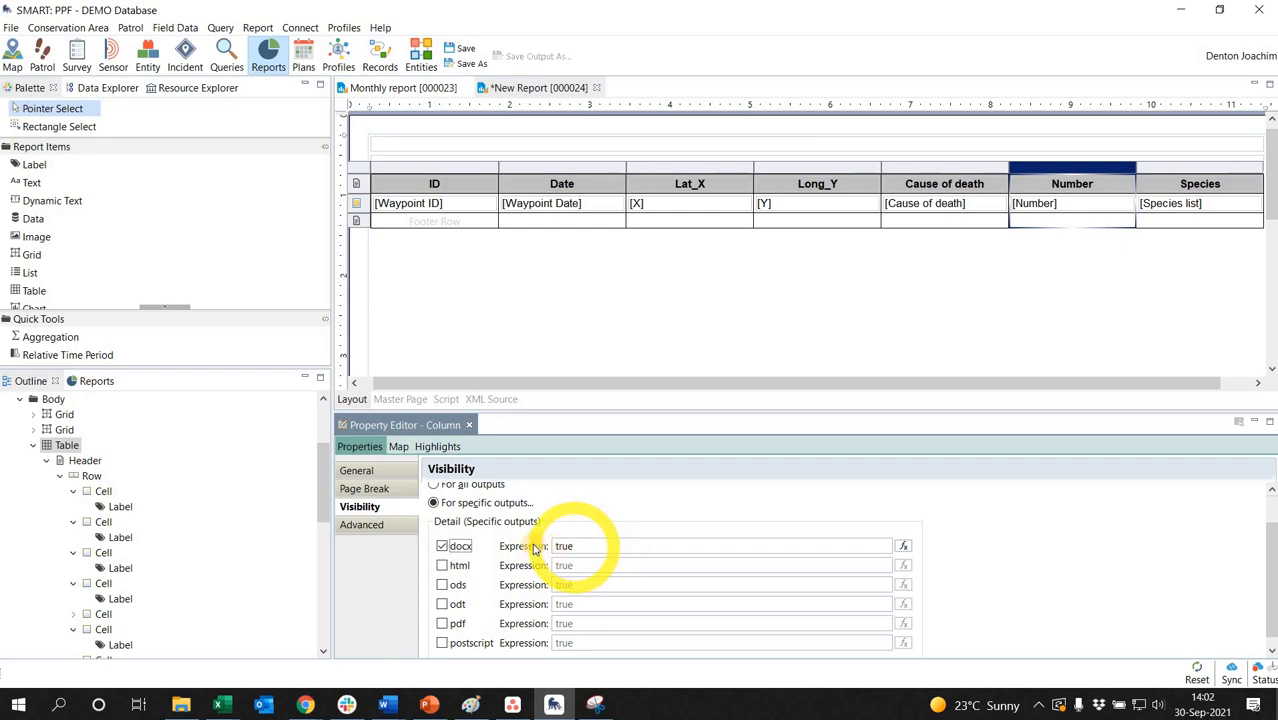
Enable the pdf output in the Number column's hide settings with the expression false, and save the report
{"action": "scroll", "coordinate": [542, 545], "scroll_direction": "down", "scroll_amount": 1}
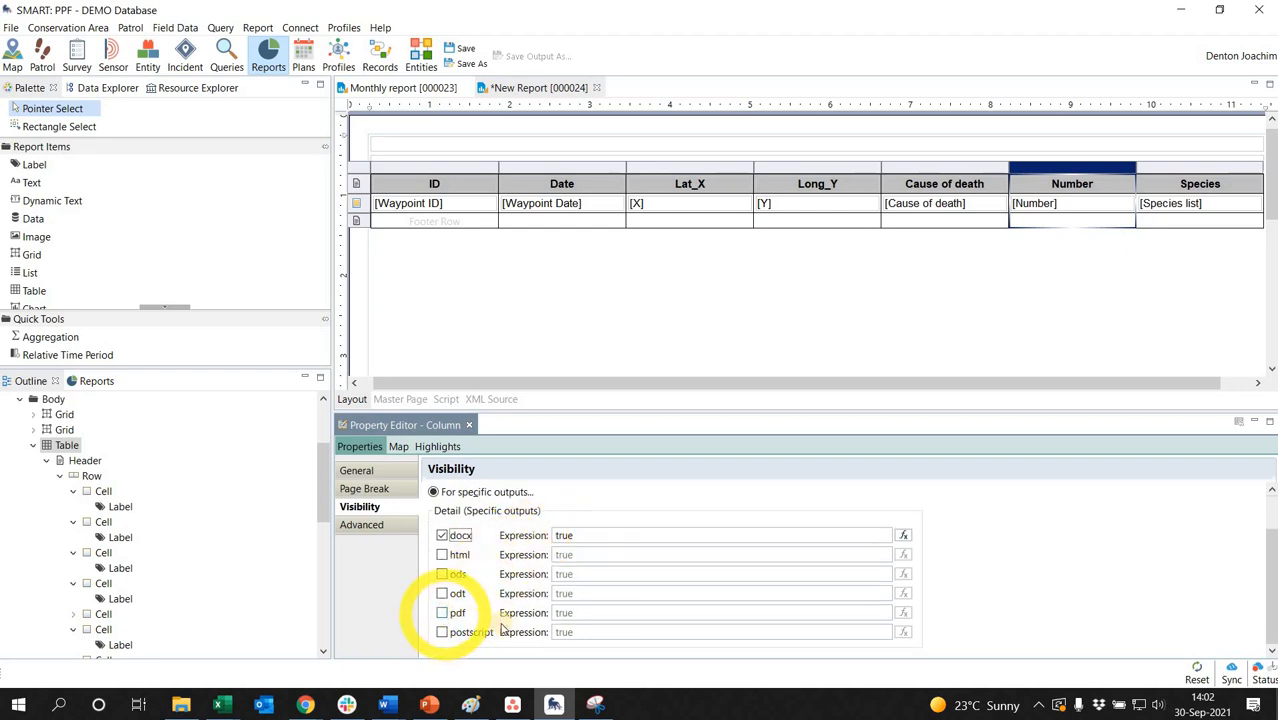
{"action": "double_click", "coordinate": [565, 612]}
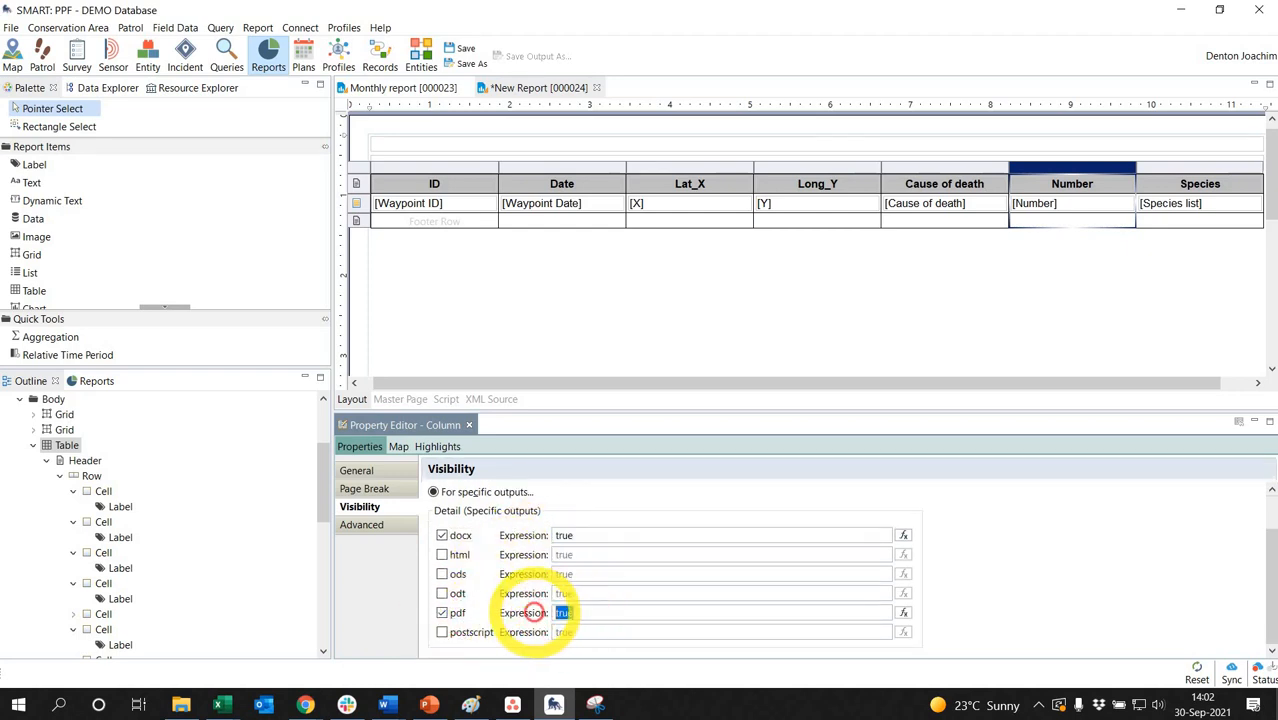
{"action": "left_click", "coordinate": [904, 615]}
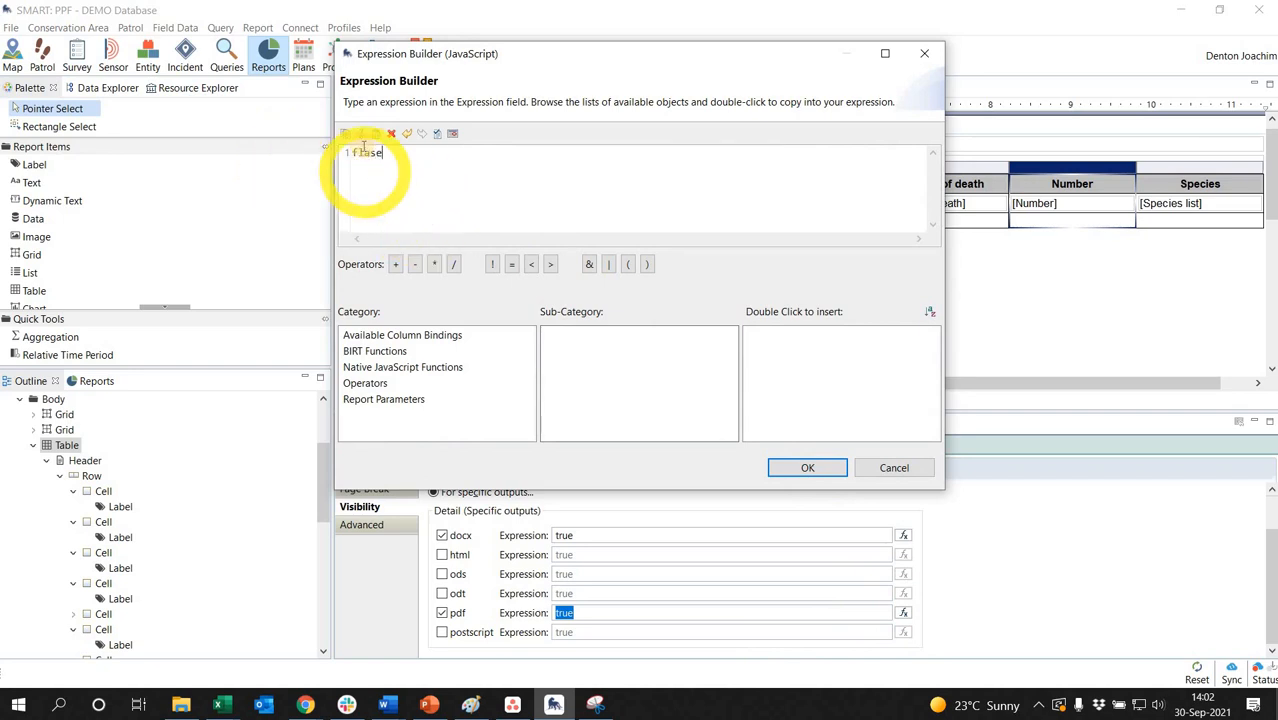
{"action": "left_click", "coordinate": [362, 153]}
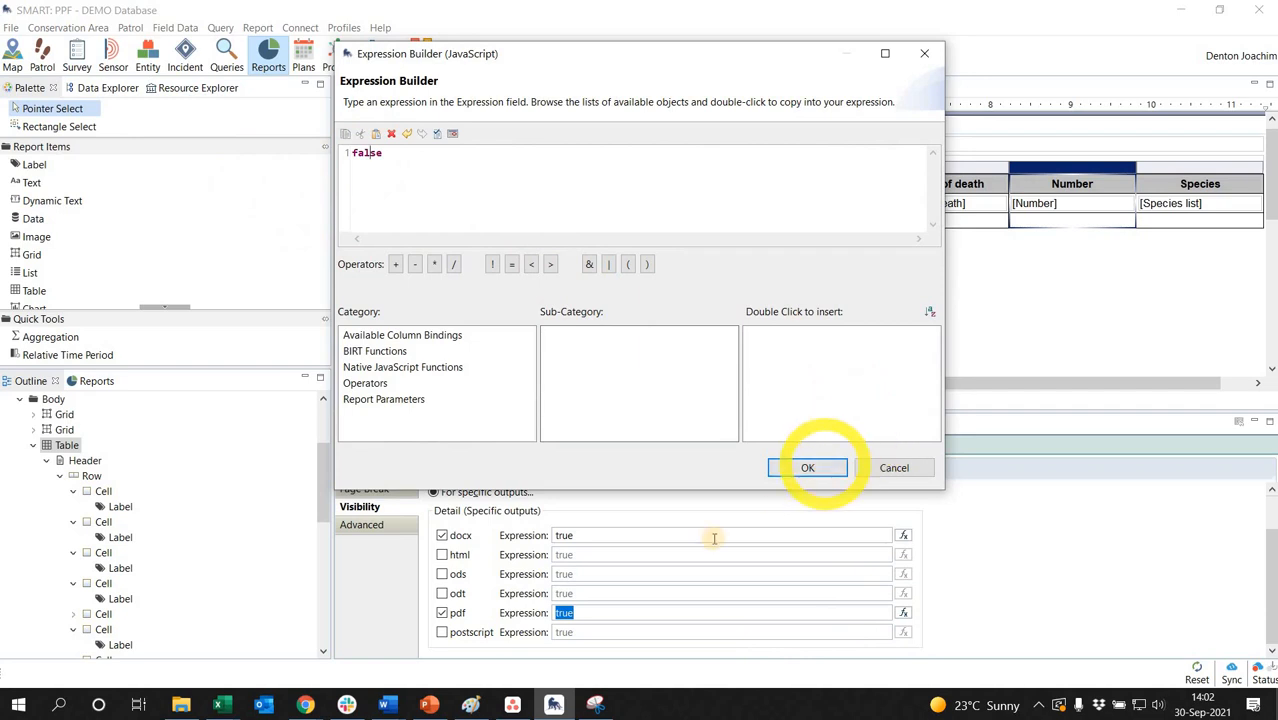
{"action": "left_click", "coordinate": [807, 468]}
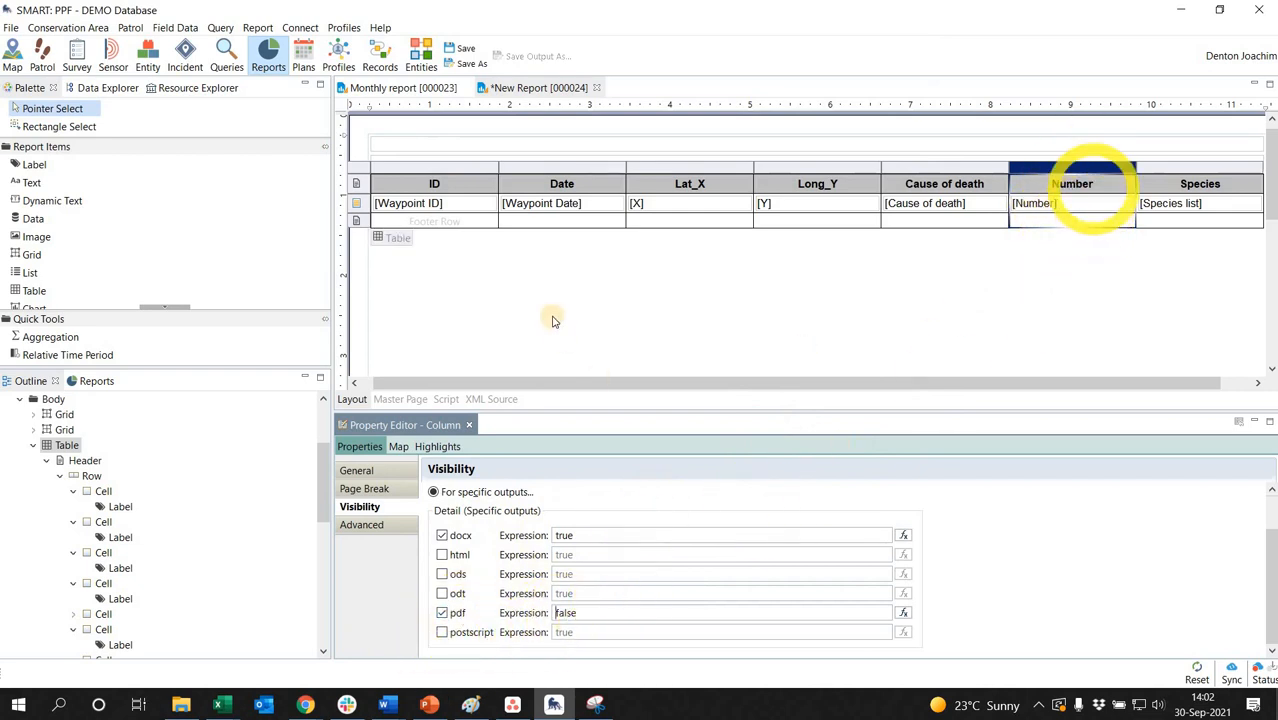
{"action": "left_click", "coordinate": [462, 50]}
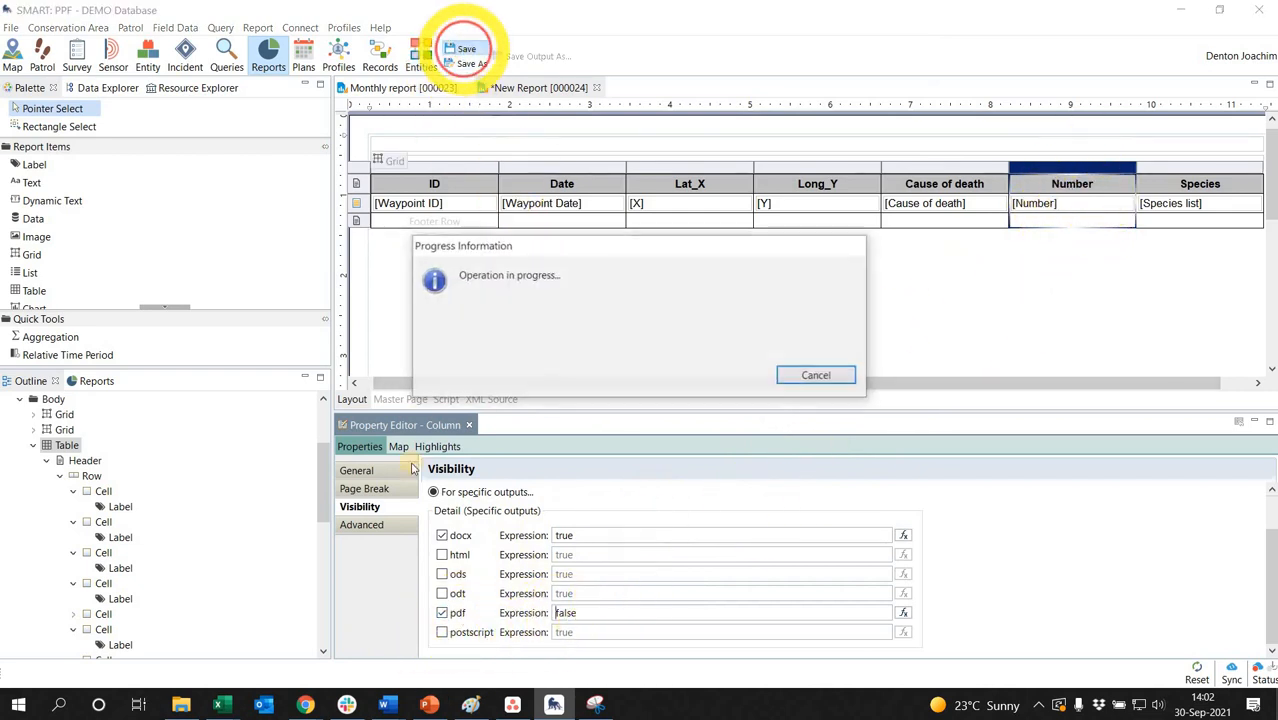
Export New Report [000024] in pdf format as New_Report_000024.pdf in the SMART reports folder
{"action": "left_click", "coordinate": [95, 383]}
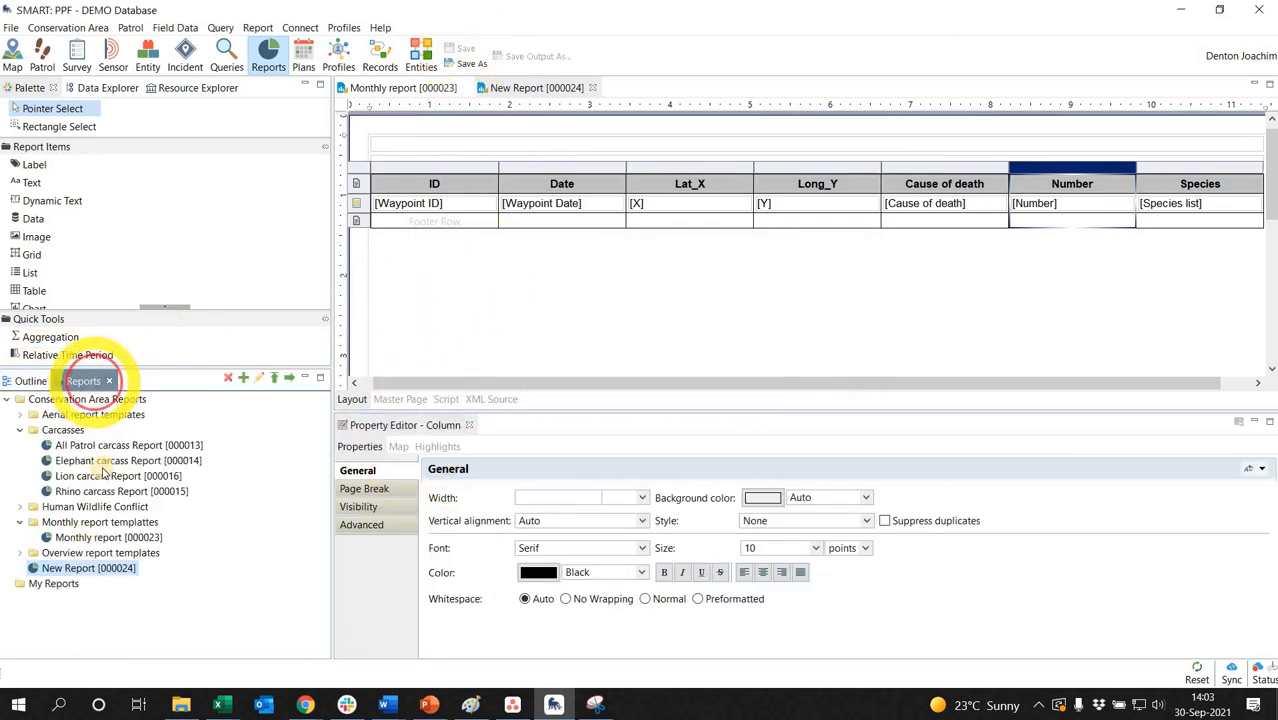
{"action": "right_click", "coordinate": [86, 568]}
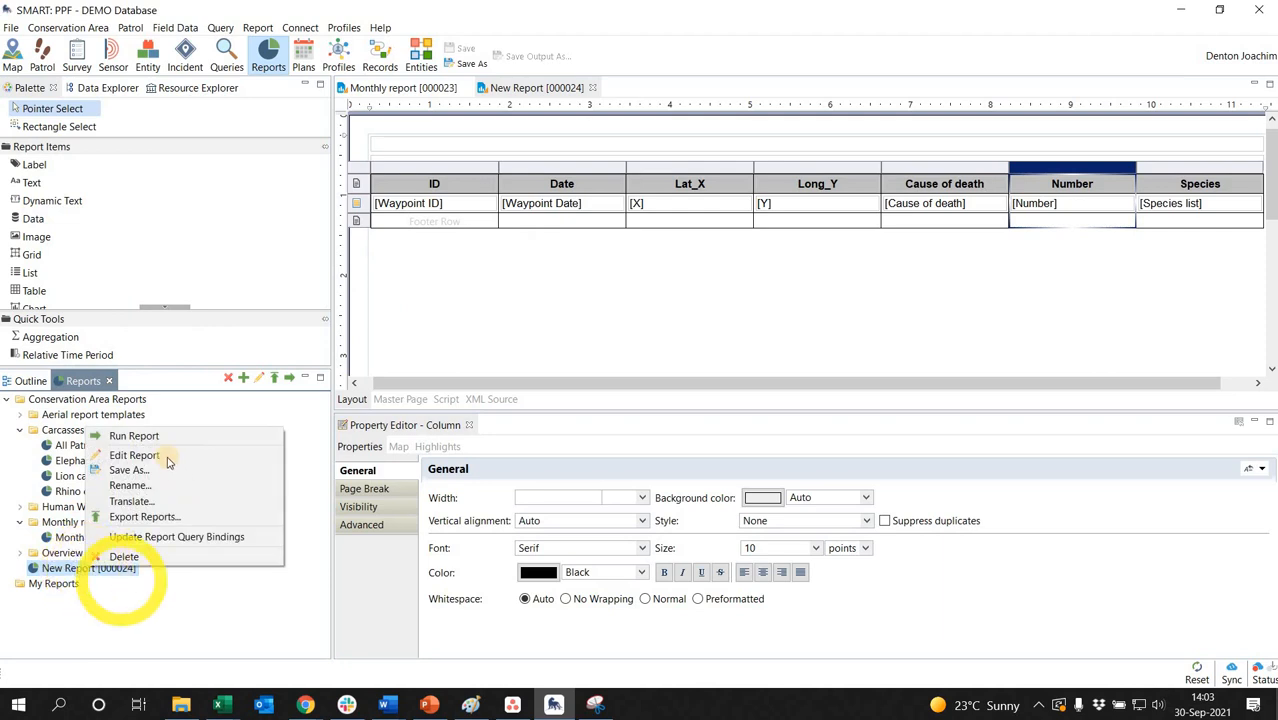
{"action": "left_click", "coordinate": [145, 516]}
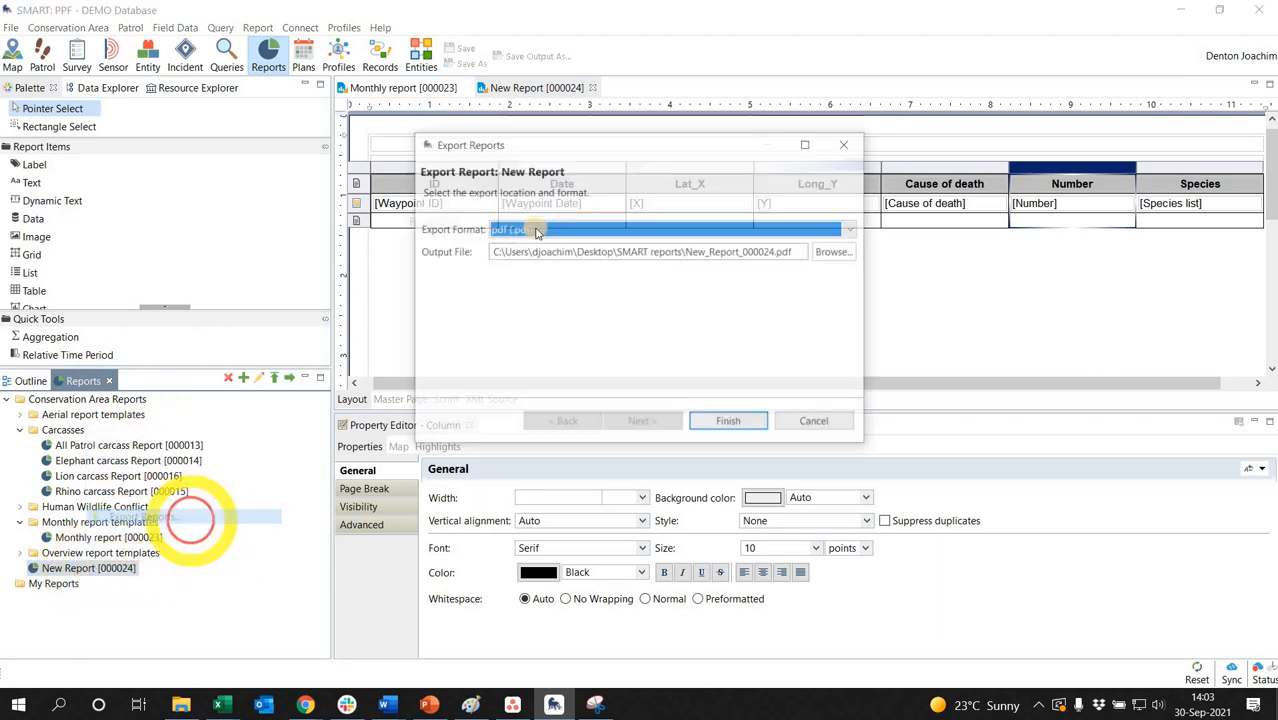
{"action": "left_click", "coordinate": [537, 228]}
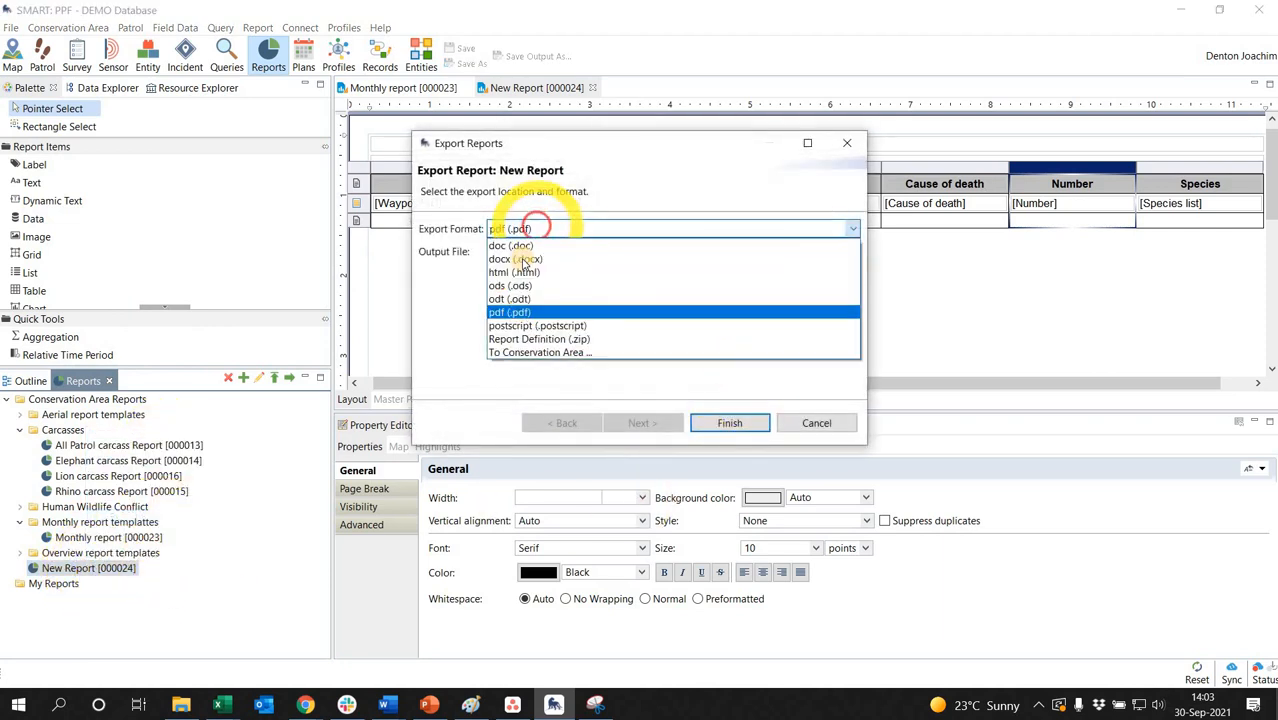
{"action": "left_click", "coordinate": [519, 315]}
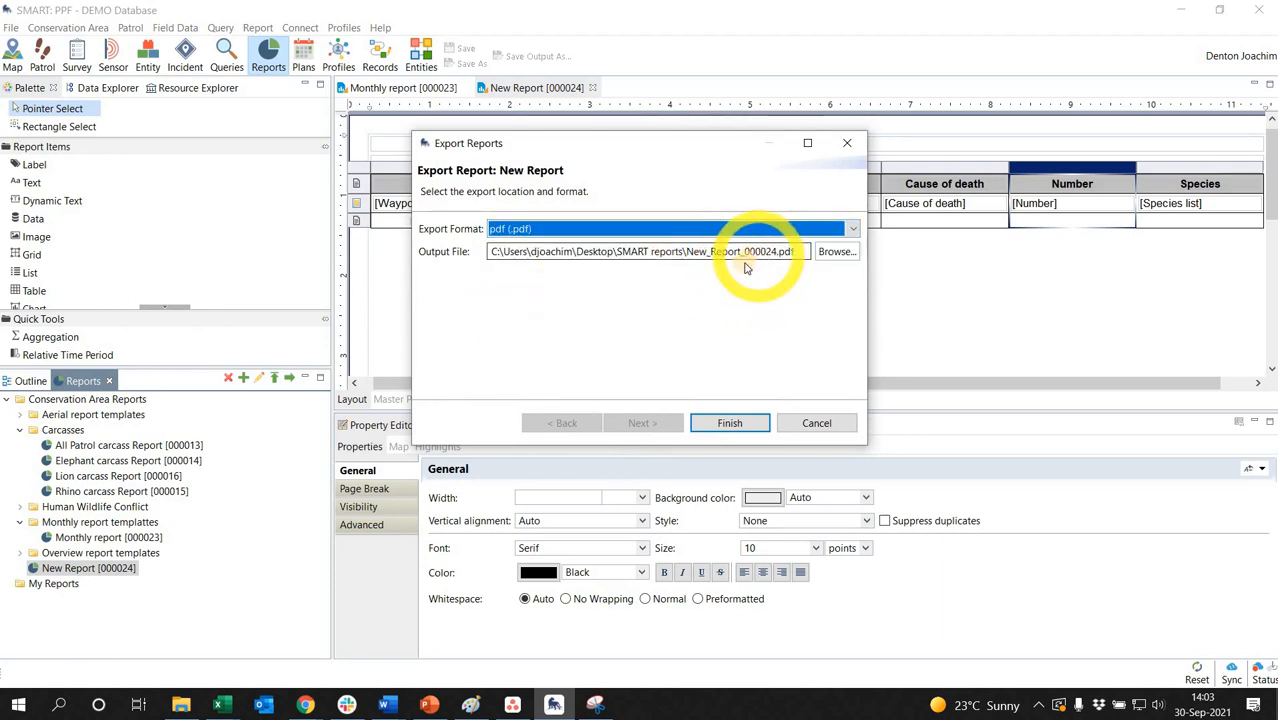
{"action": "left_click", "coordinate": [740, 420]}
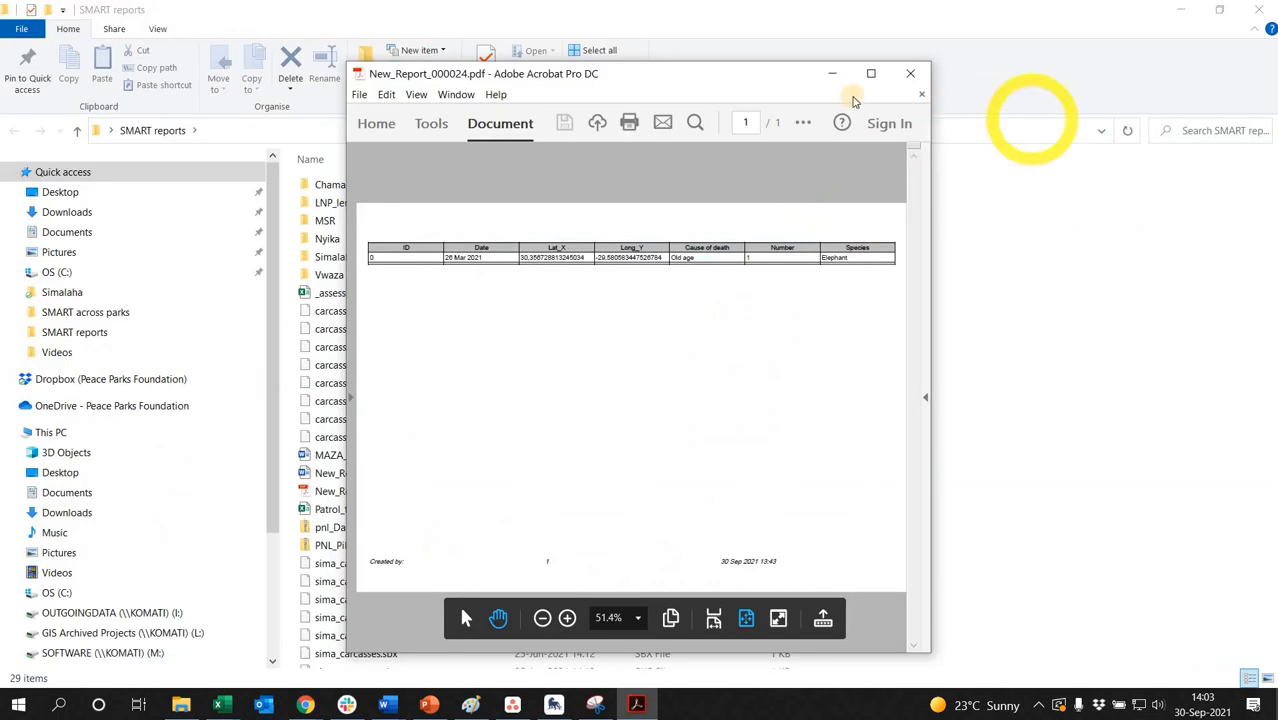
Compare the exported PDF in Adobe Acrobat with the New_Report_000024 document in Word, checking each table for the Number column
{"action": "left_click", "coordinate": [872, 74]}
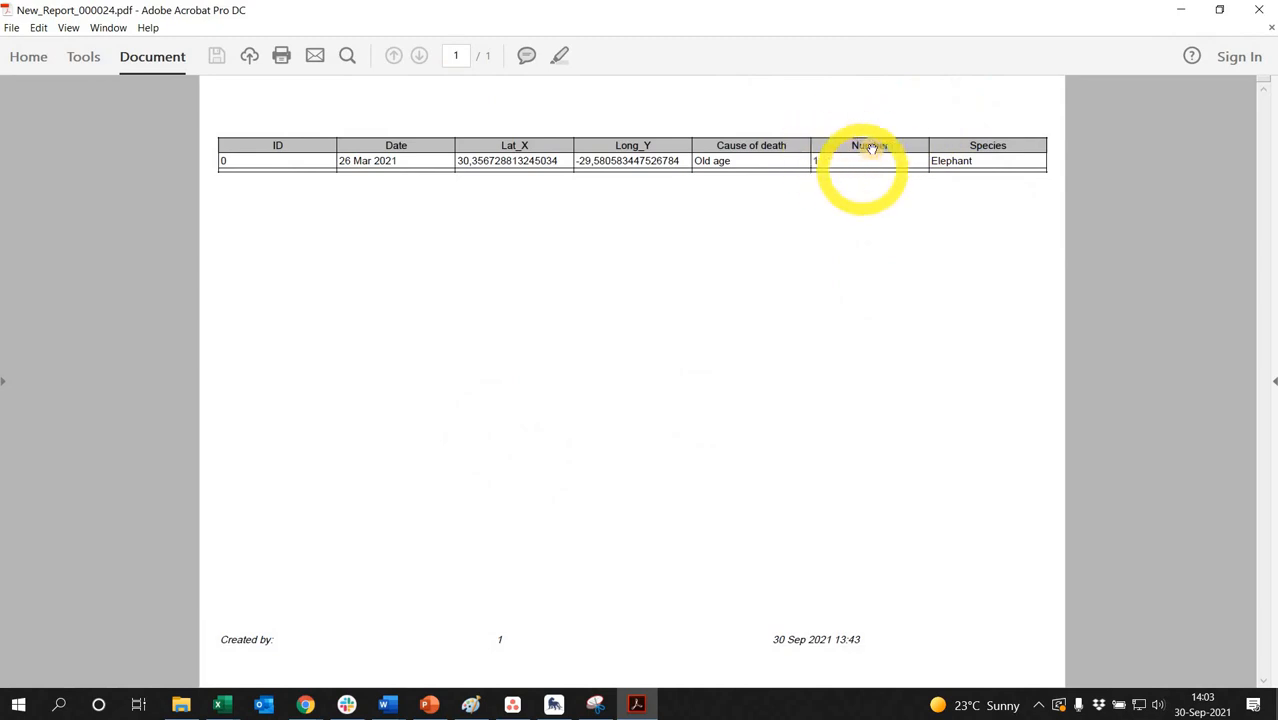
{"action": "mouse_move", "coordinate": [390, 695]}
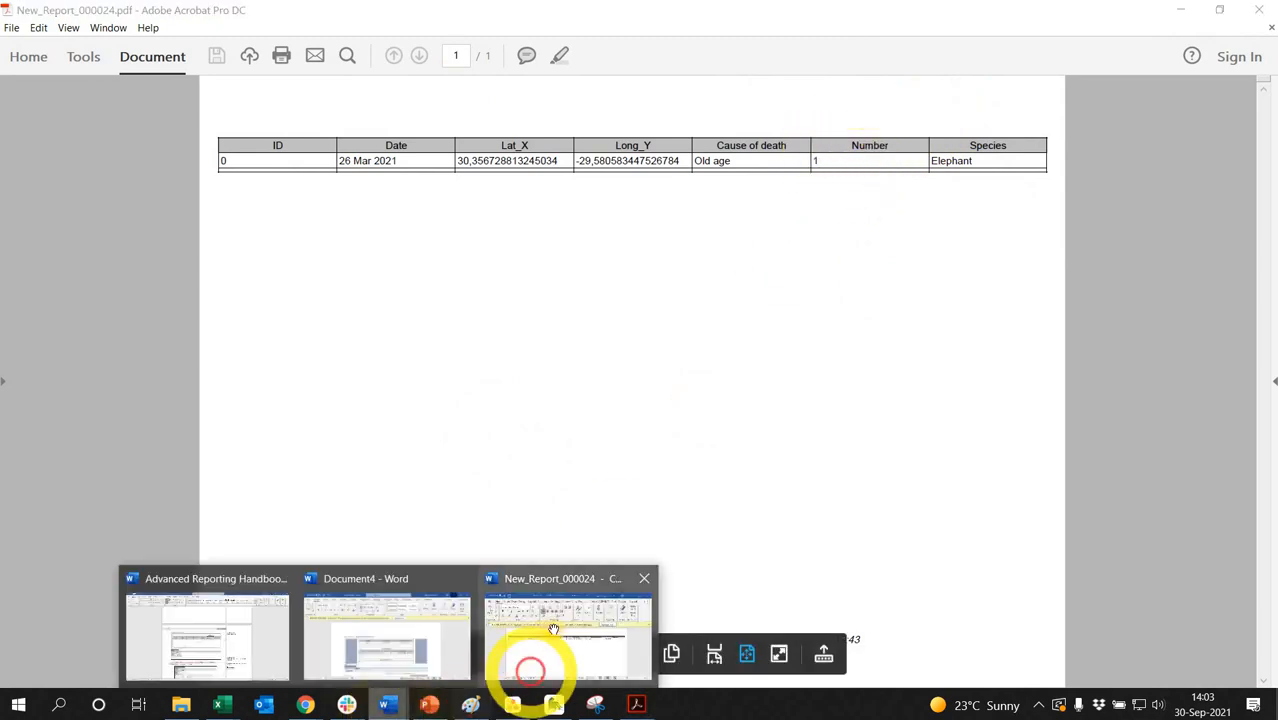
{"action": "left_click", "coordinate": [515, 625]}
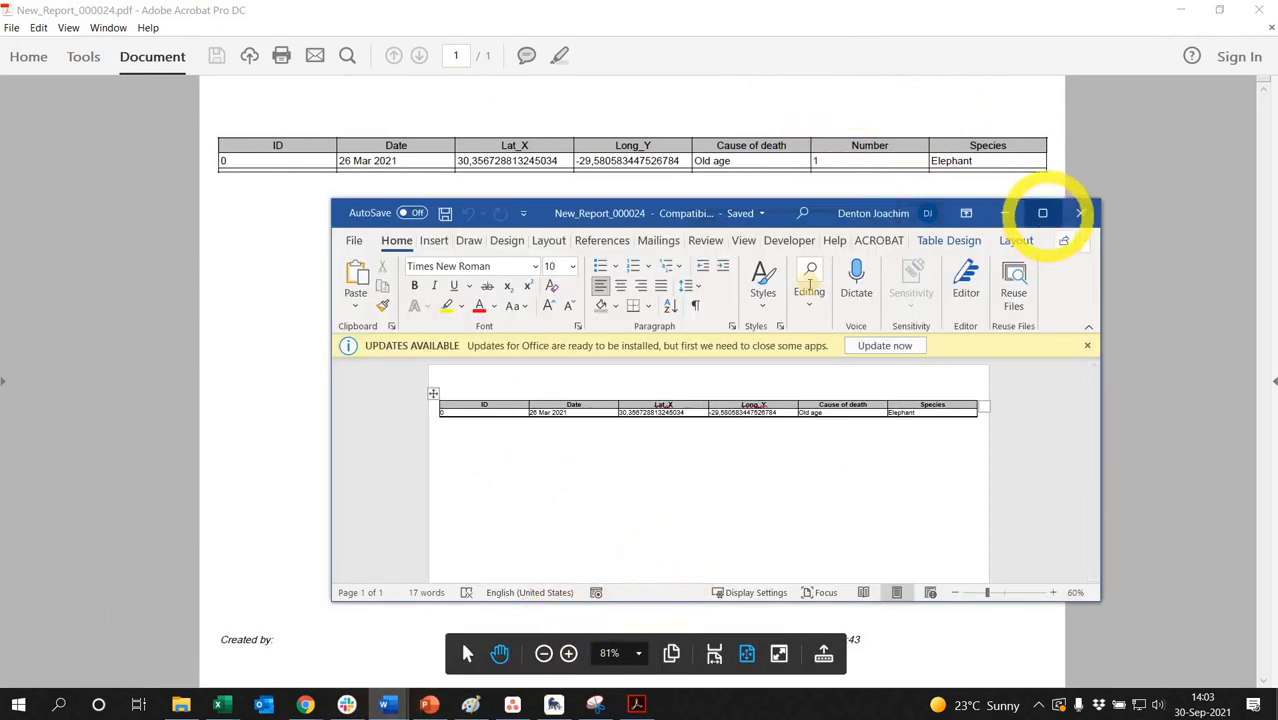
{"action": "left_click", "coordinate": [1045, 214]}
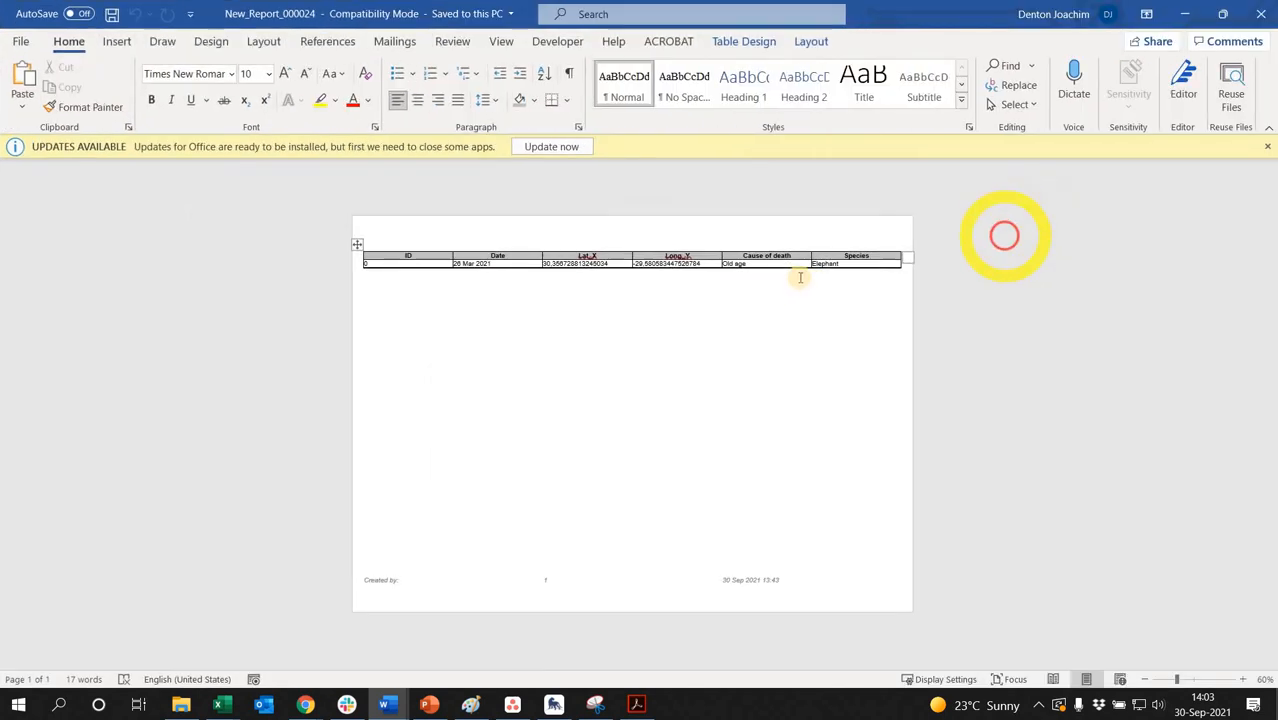
{"action": "left_click", "coordinate": [1196, 676]}
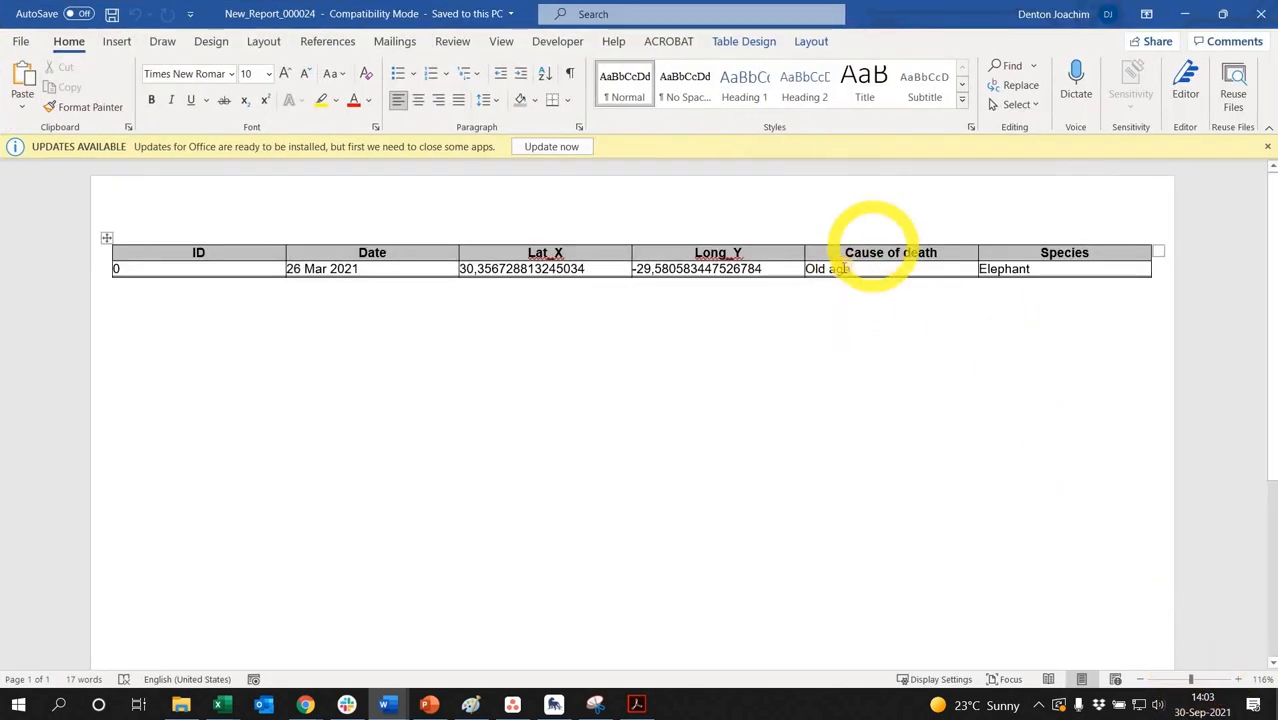